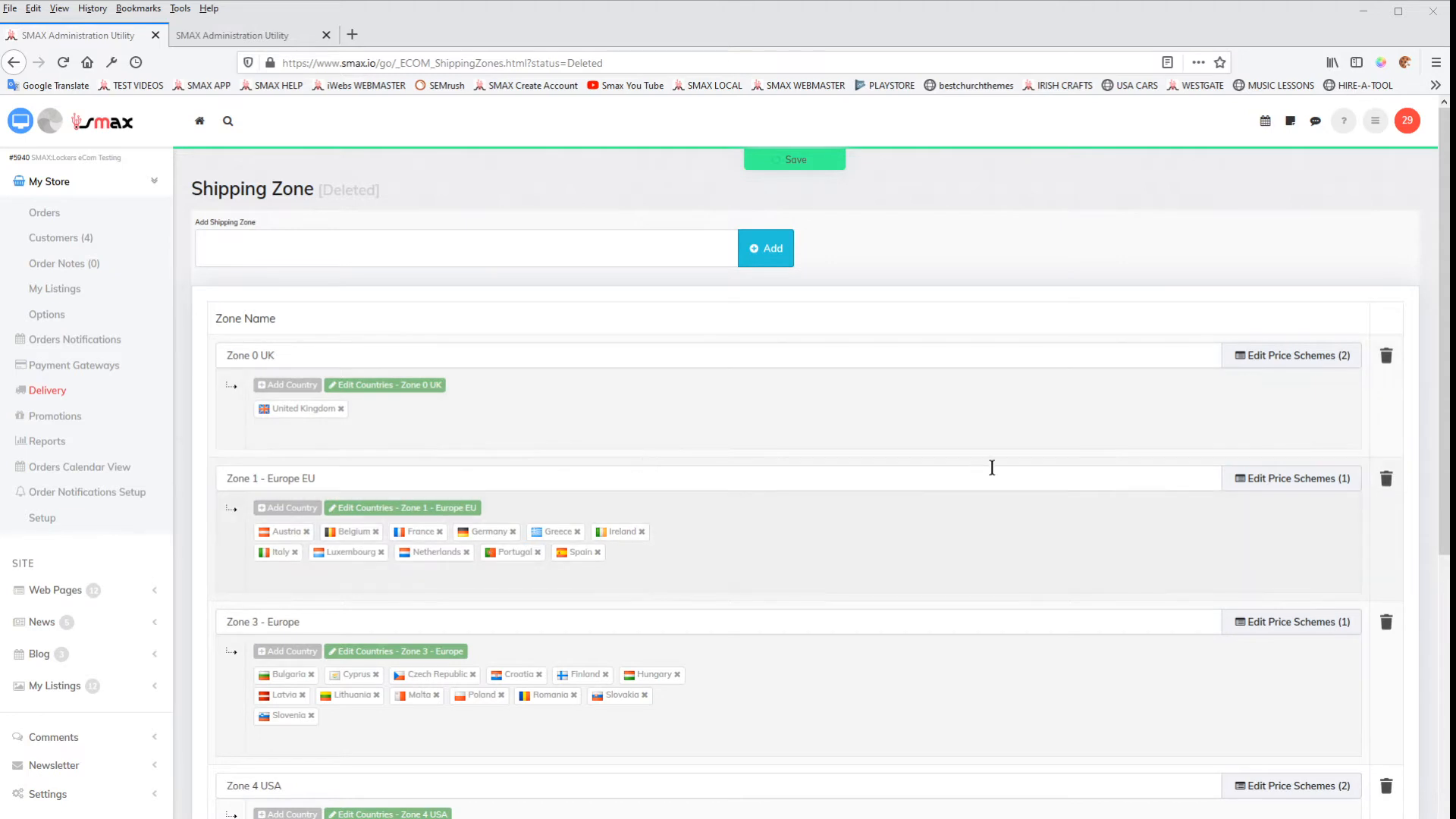
Step: Review the existing shipping zones and the countries assigned to each one
scroll(445, 486, down, 5)
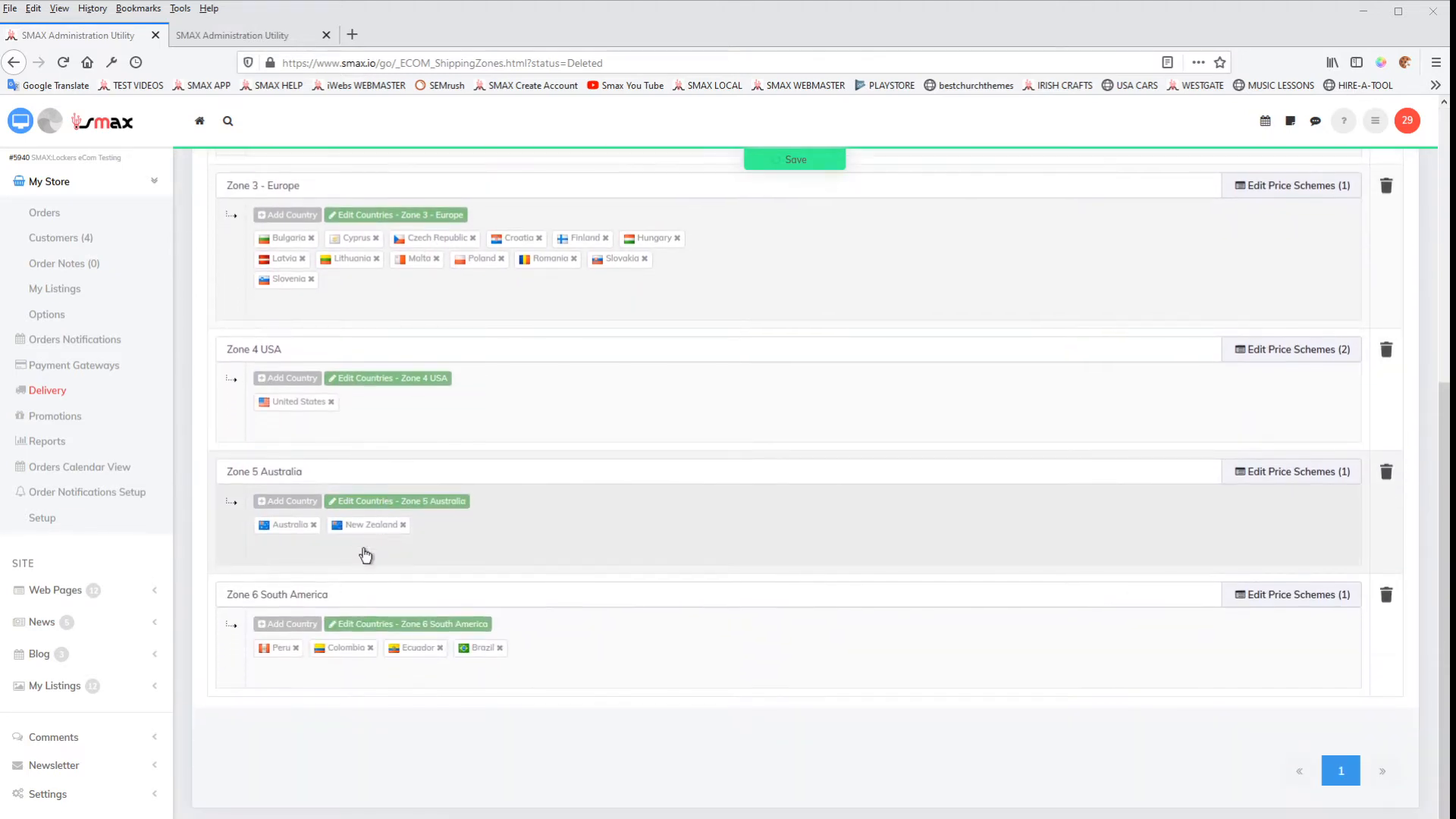
scroll(368, 552, up, 5)
scroll(425, 471, down, 6)
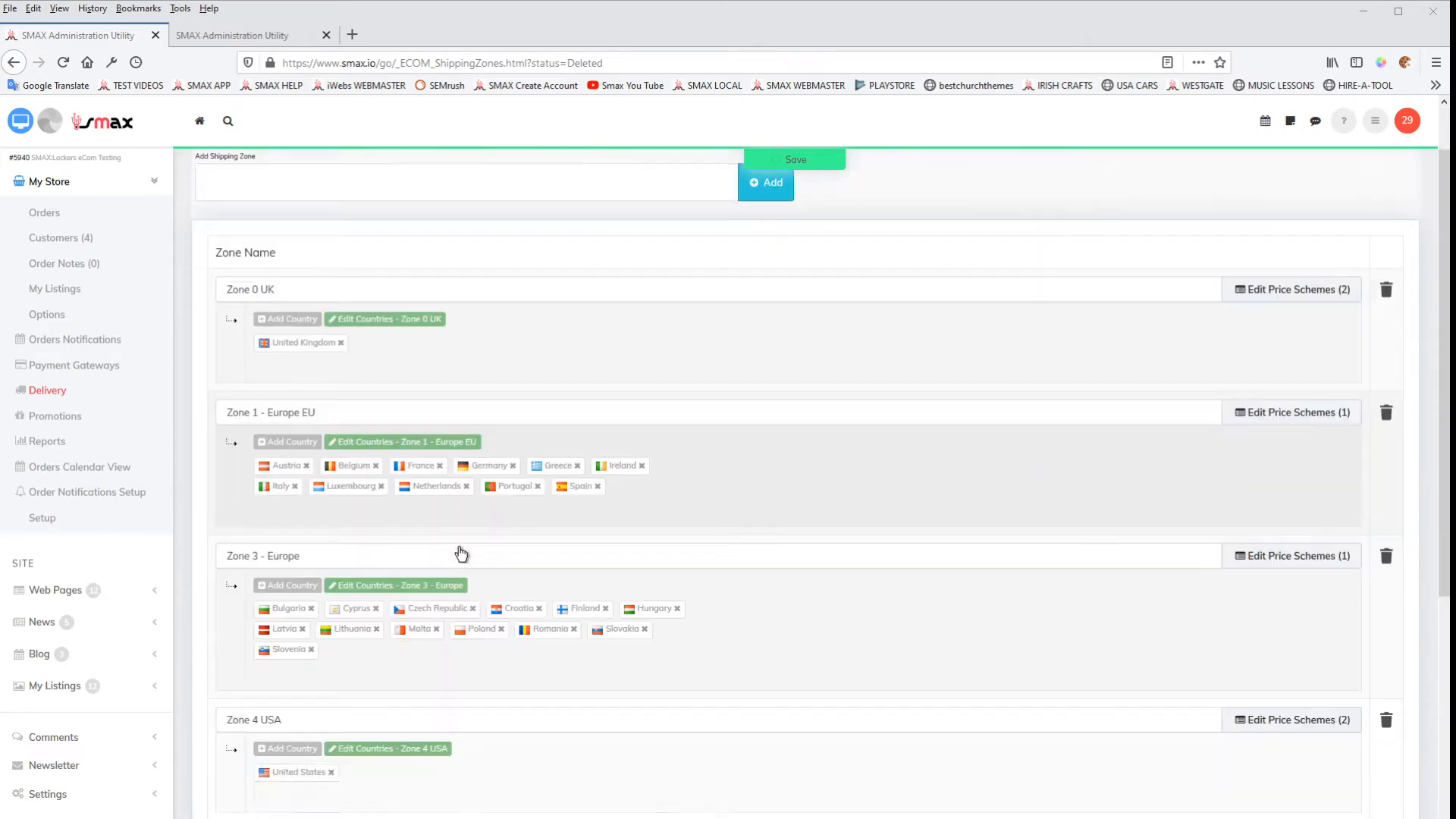
scroll(421, 591, up, 3)
scroll(421, 591, up, 2)
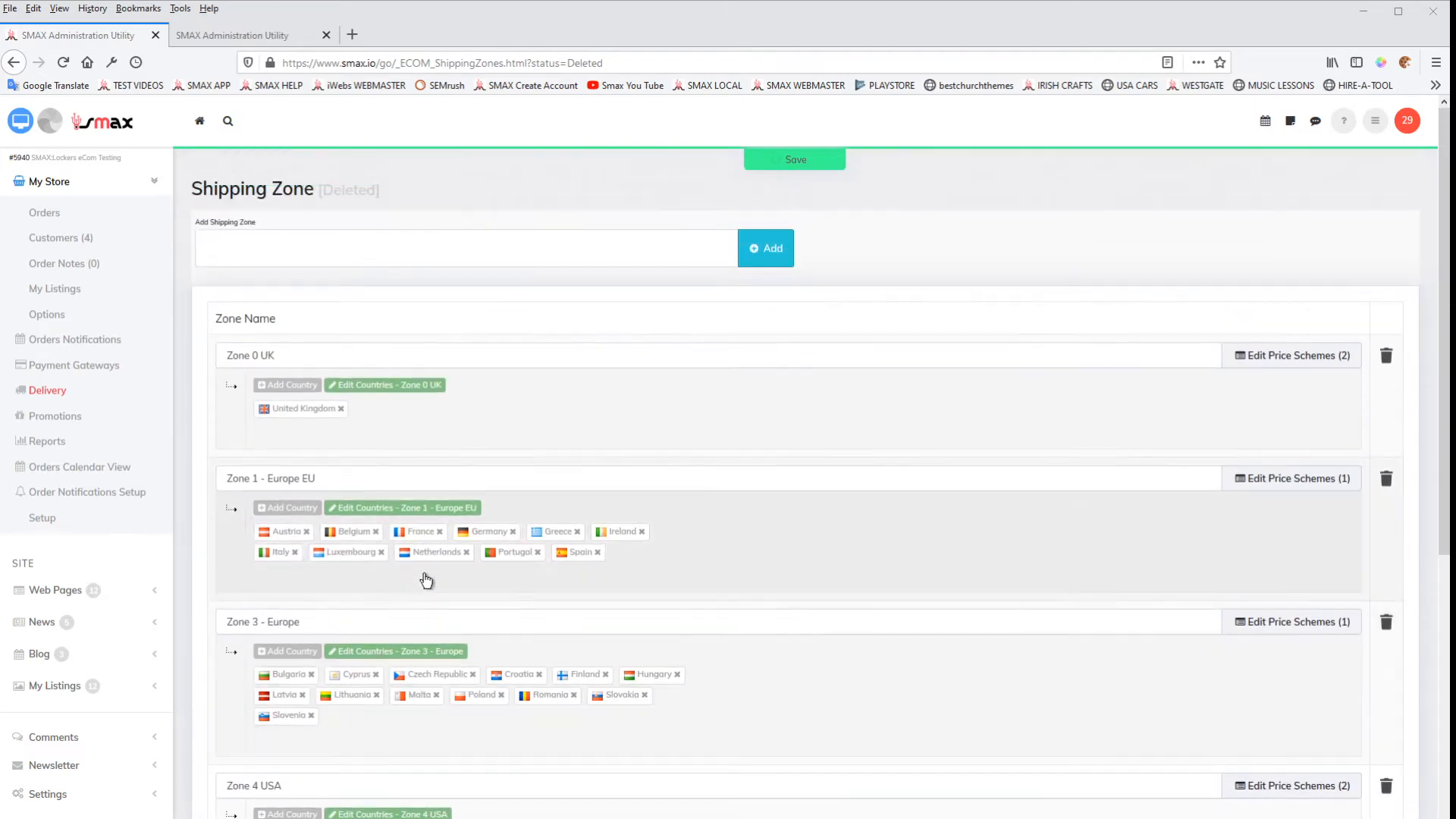
scroll(794, 624, down, 6)
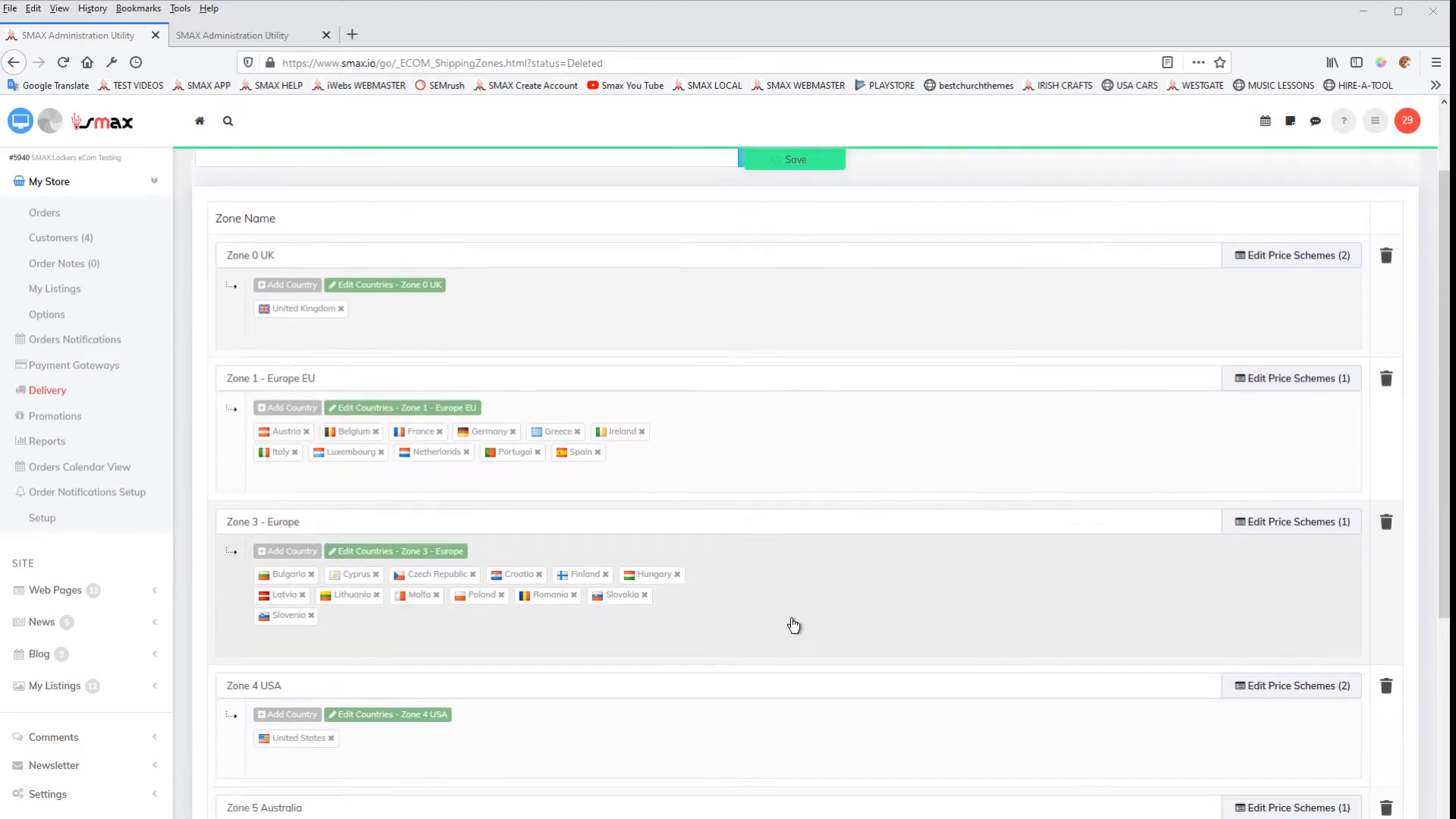
scroll(559, 593, up, 5)
scroll(559, 592, up, 1)
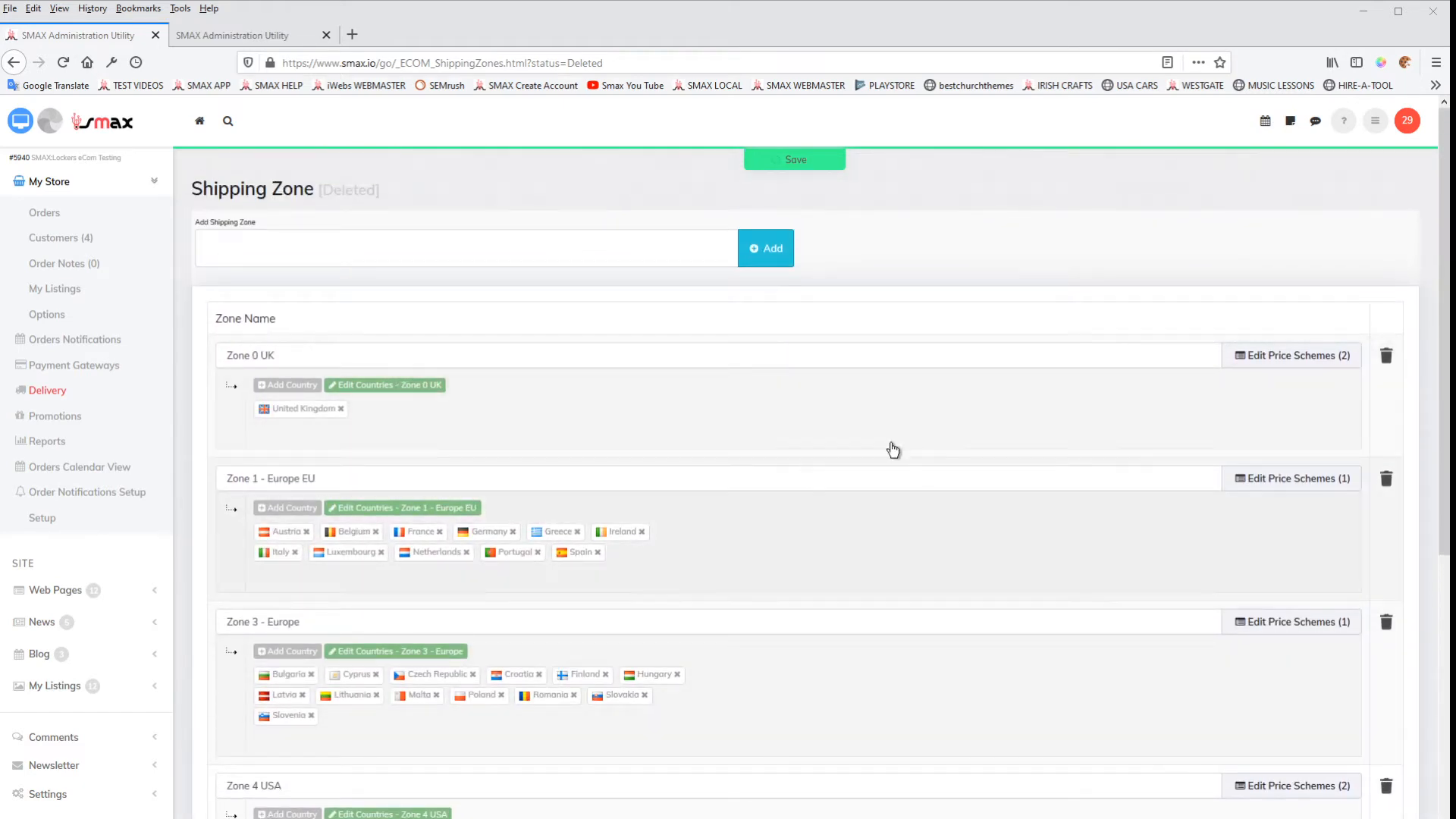
Step: Add a new shipping zone named "Locality Emsworth"
click(280, 255)
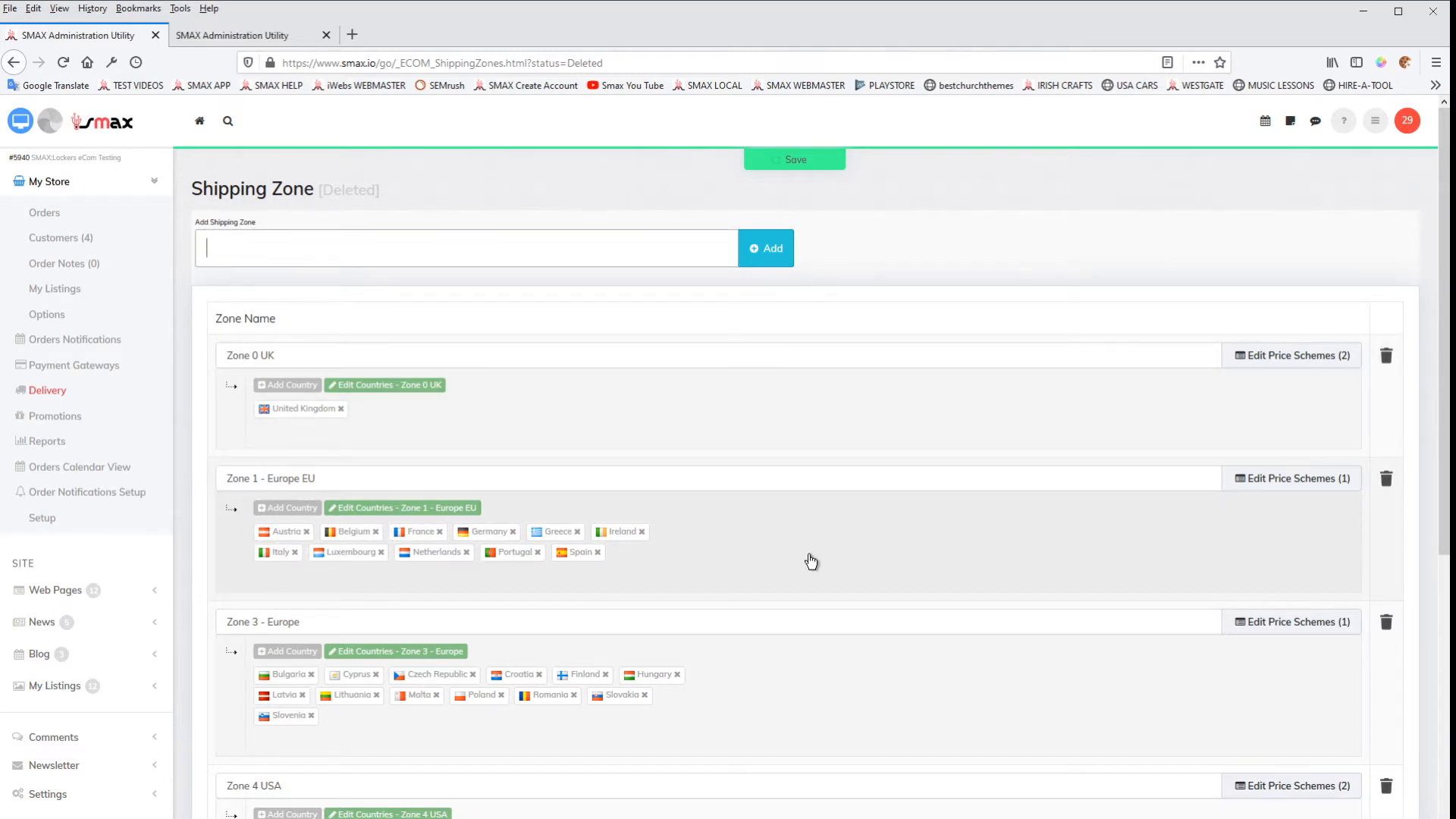
text(Locality Emswort)
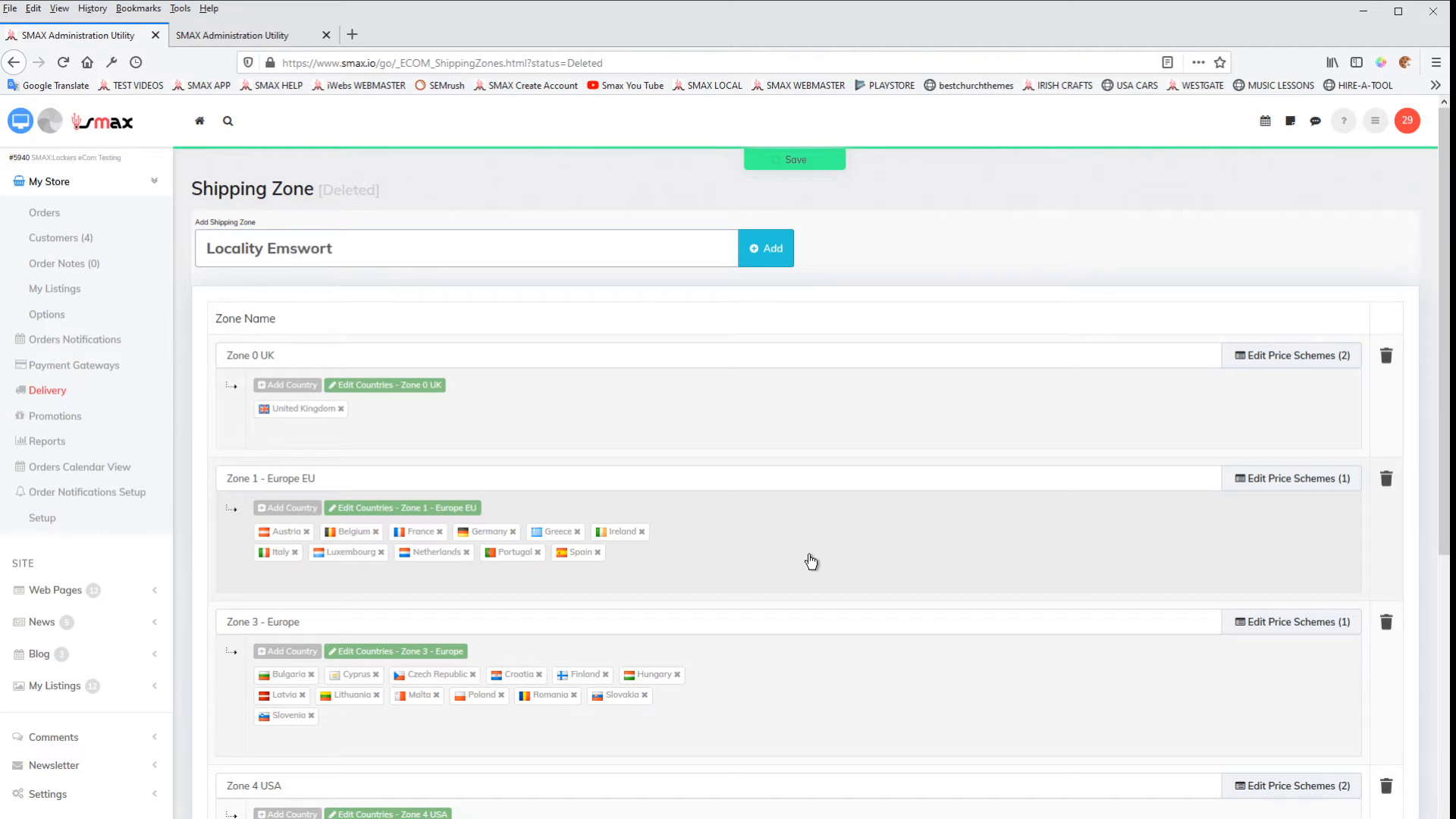
text(h)
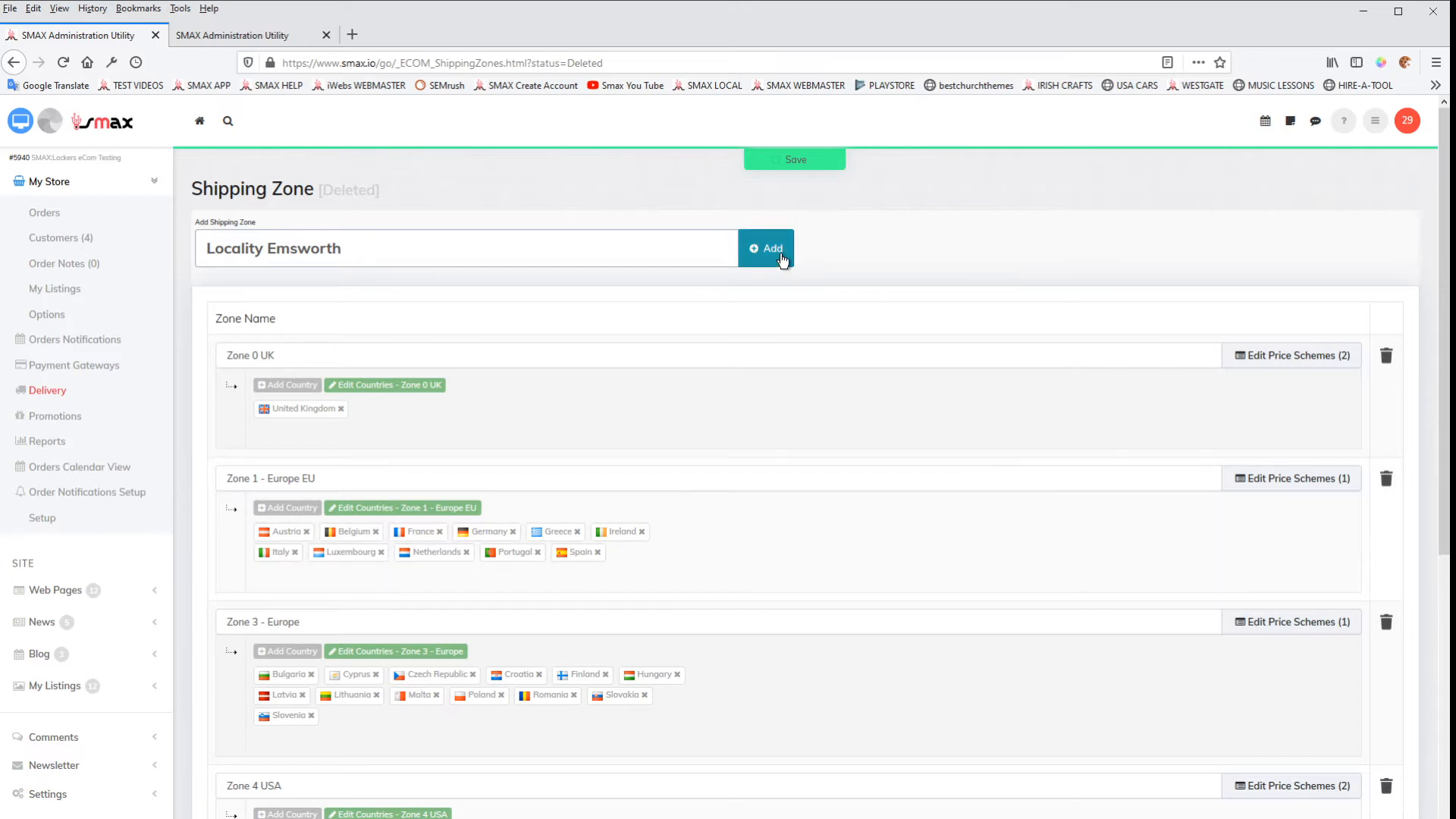
click(783, 260)
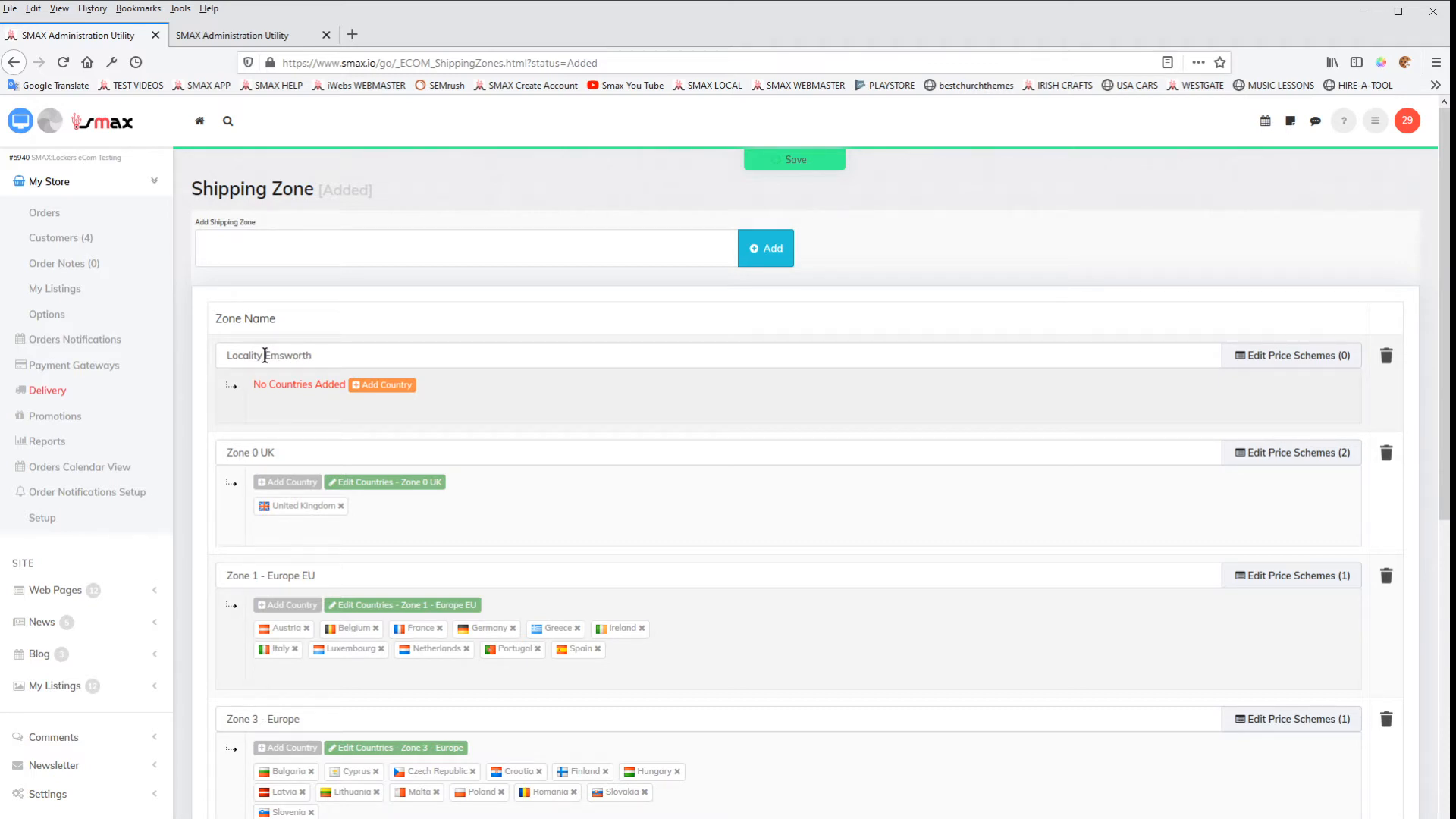
Step: Rename the Locality Emsworth zone to "Locality Emsworth UK" and save the shipping zones
click(329, 356)
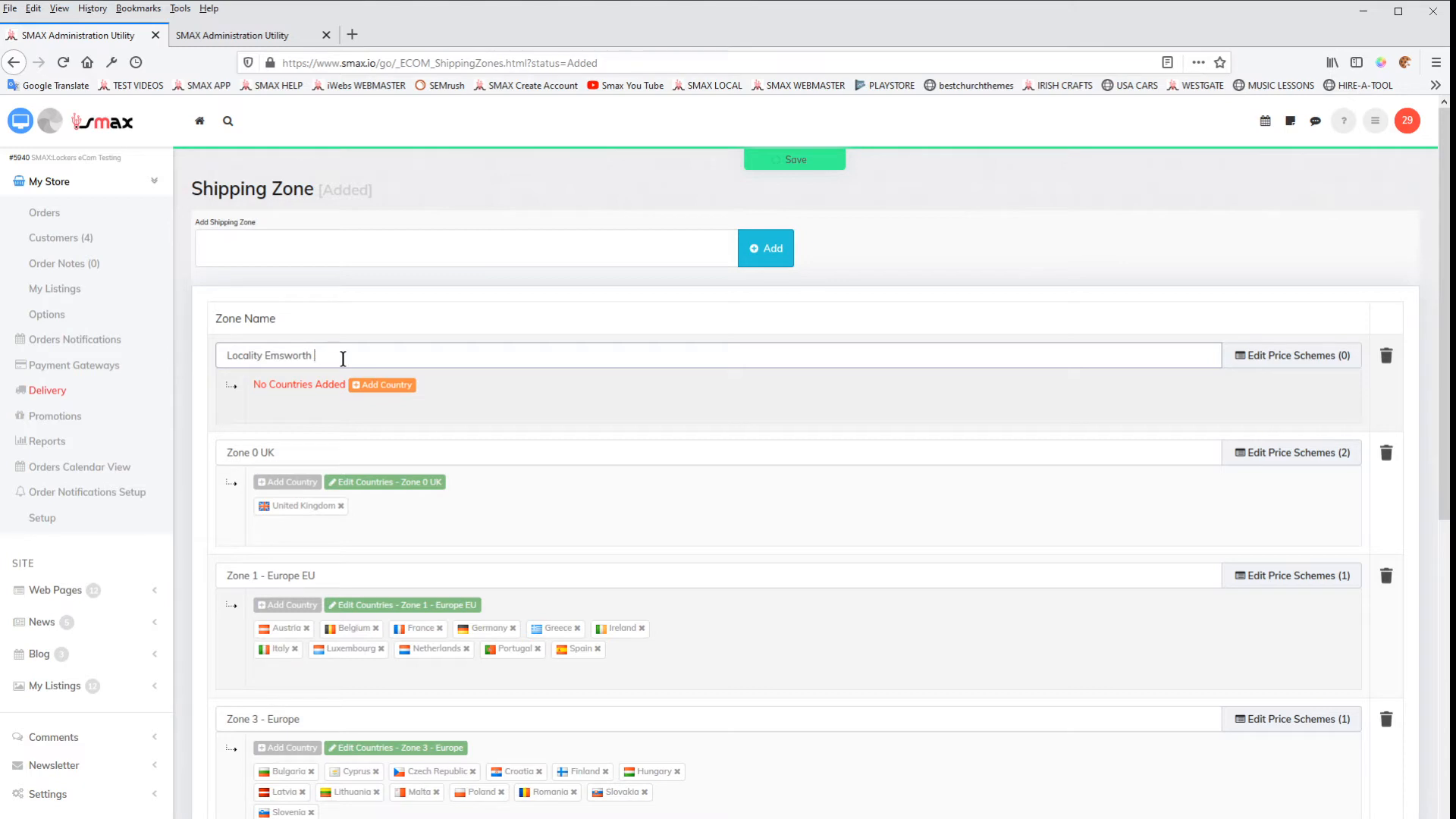
text(UK)
click(789, 161)
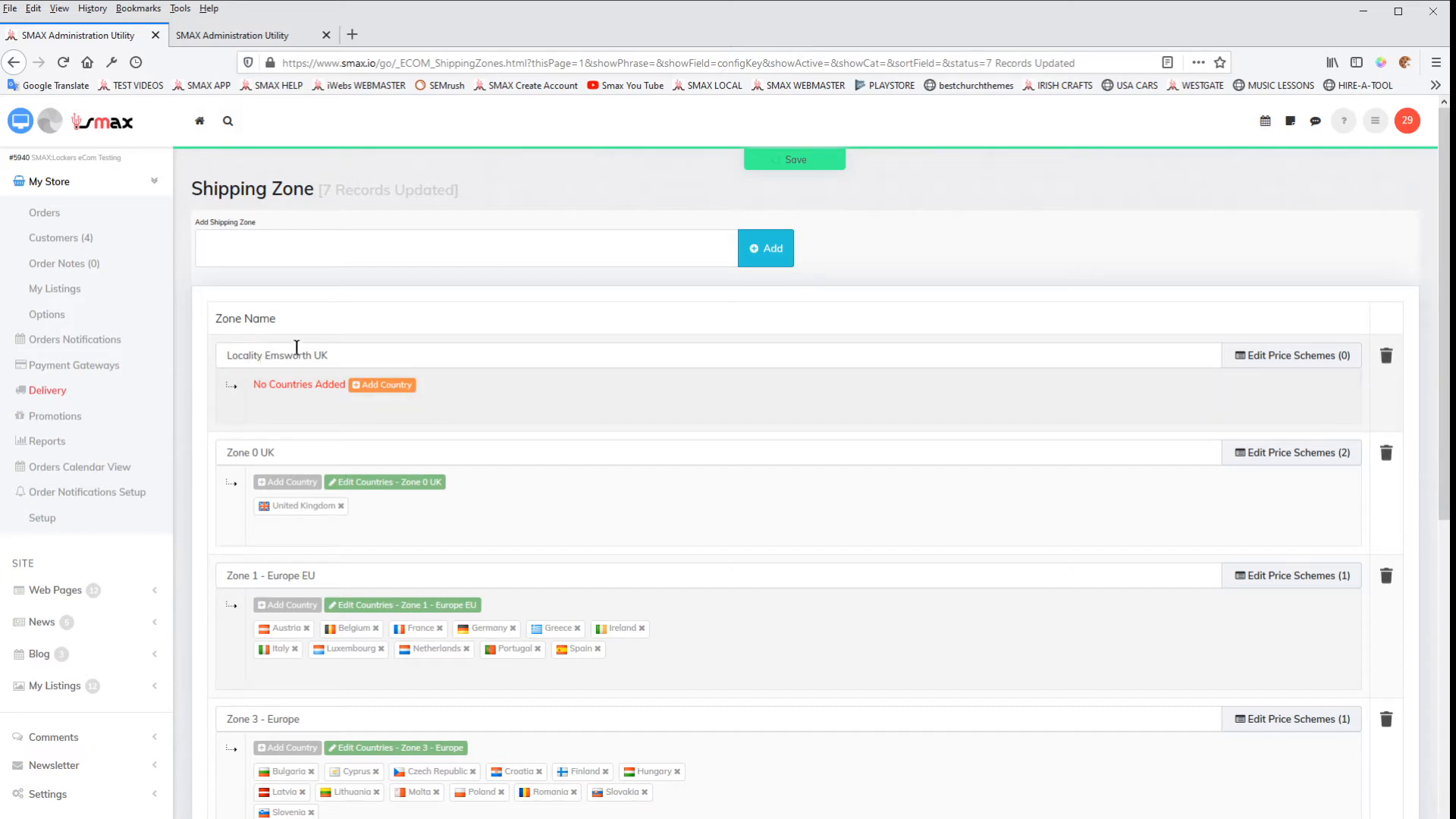
Step: Add Custom Locations to the Locality Emsworth UK zone in place of a country
click(383, 386)
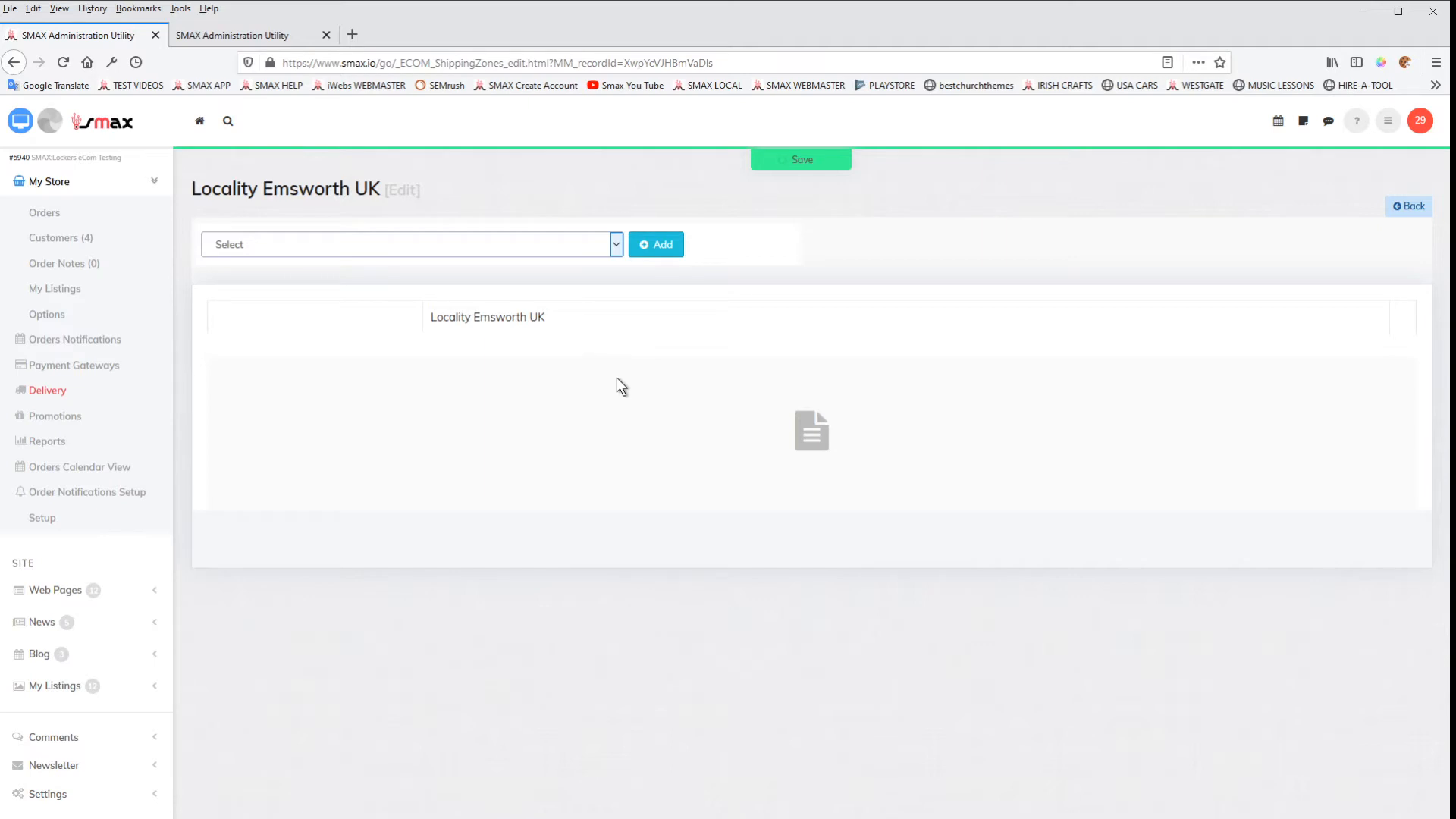
click(317, 289)
click(647, 248)
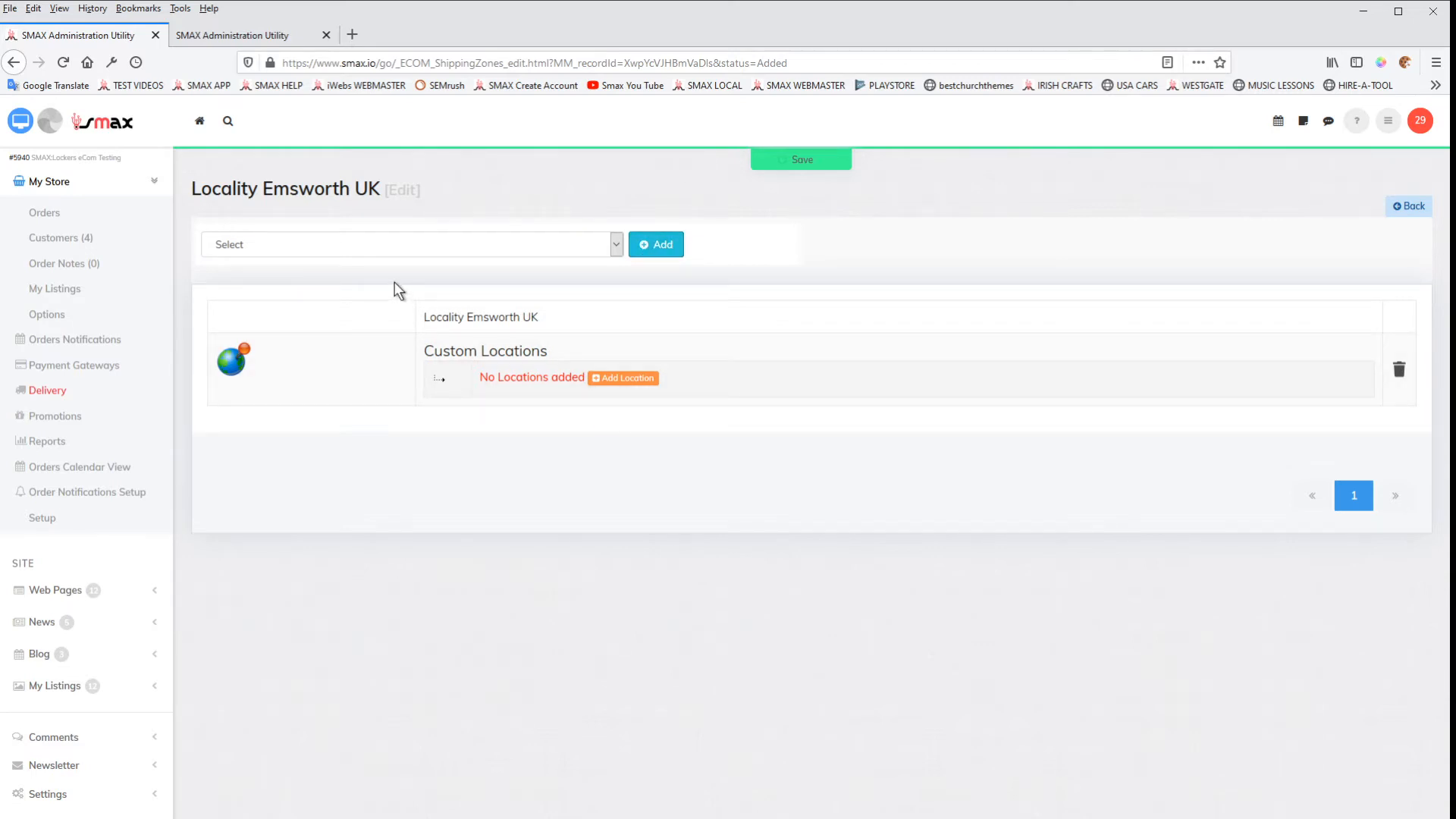
Step: Add "Havant" as a custom location of the Locality Emsworth UK zone
click(629, 382)
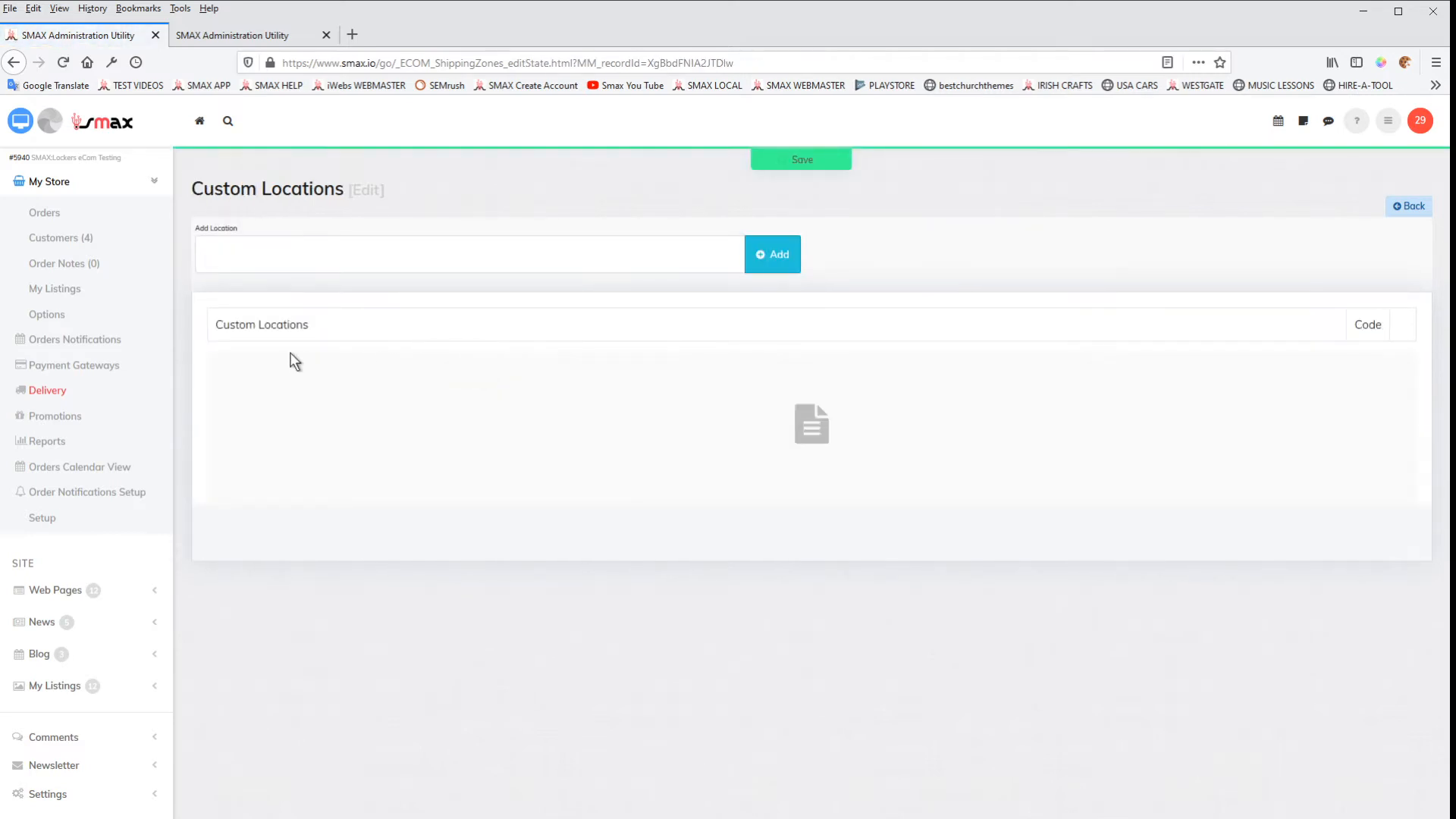
click(261, 265)
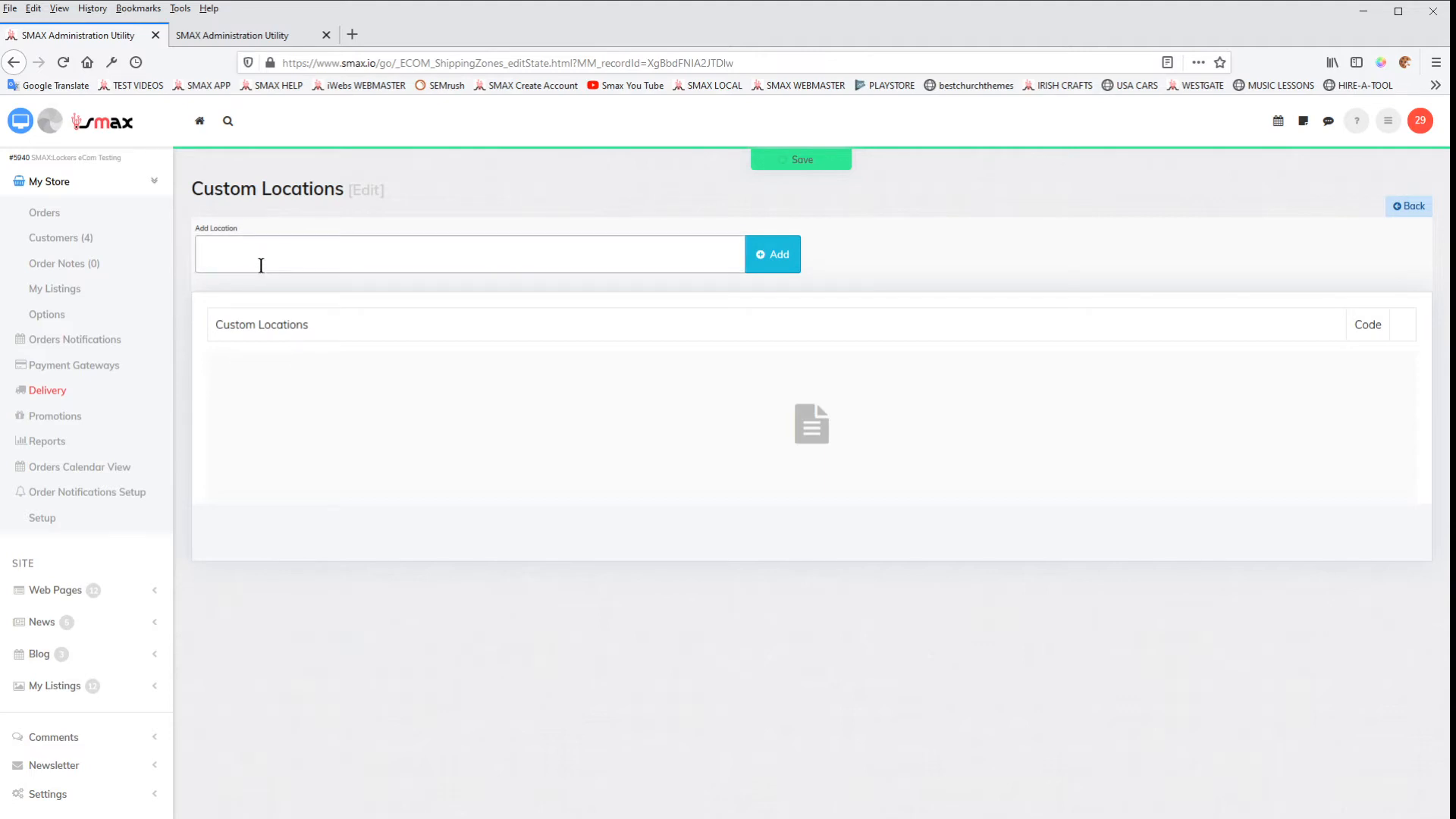
text(Havant)
click(773, 266)
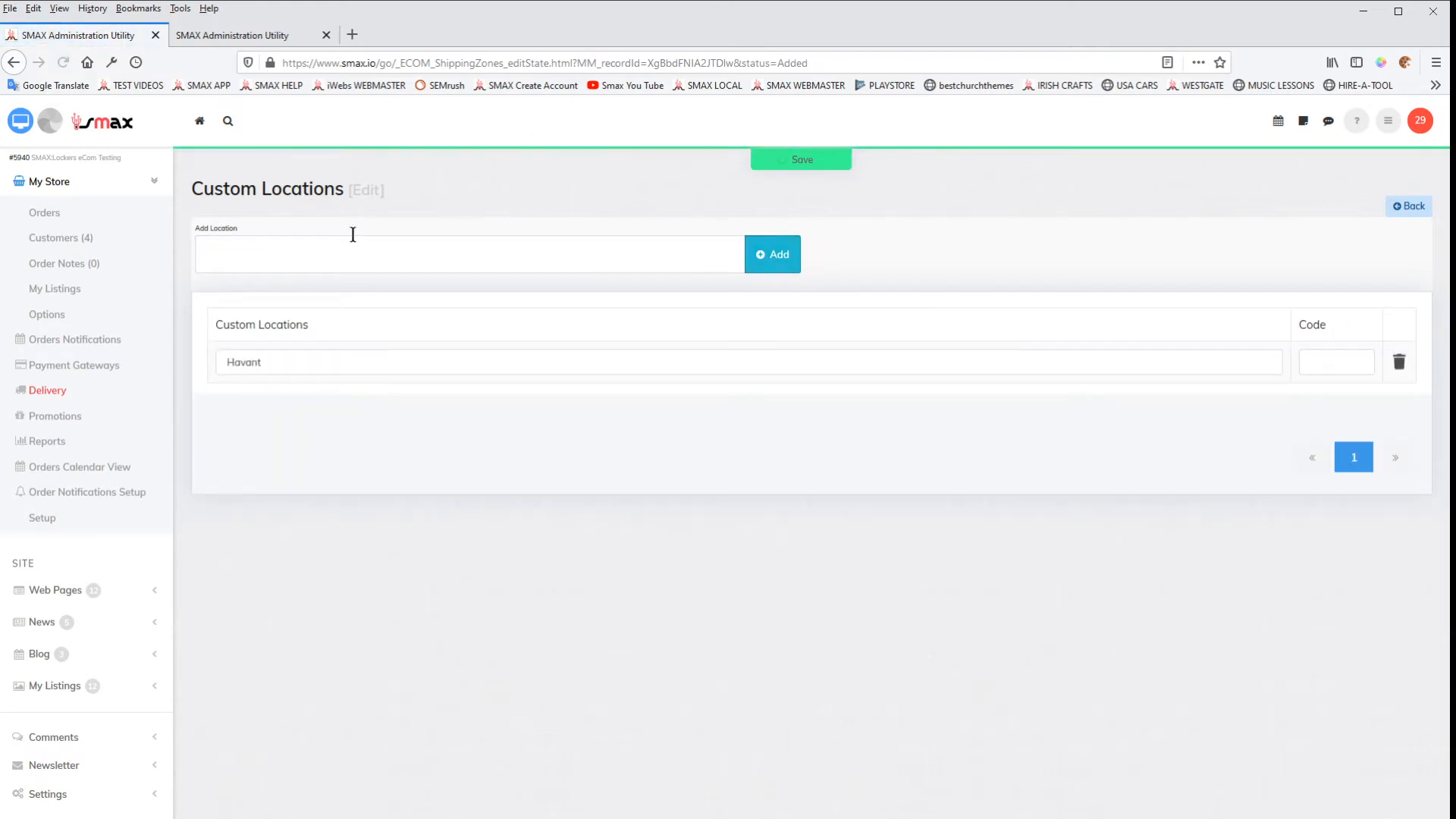
Step: Add "Chichester" as another custom location of the zone
click(344, 267)
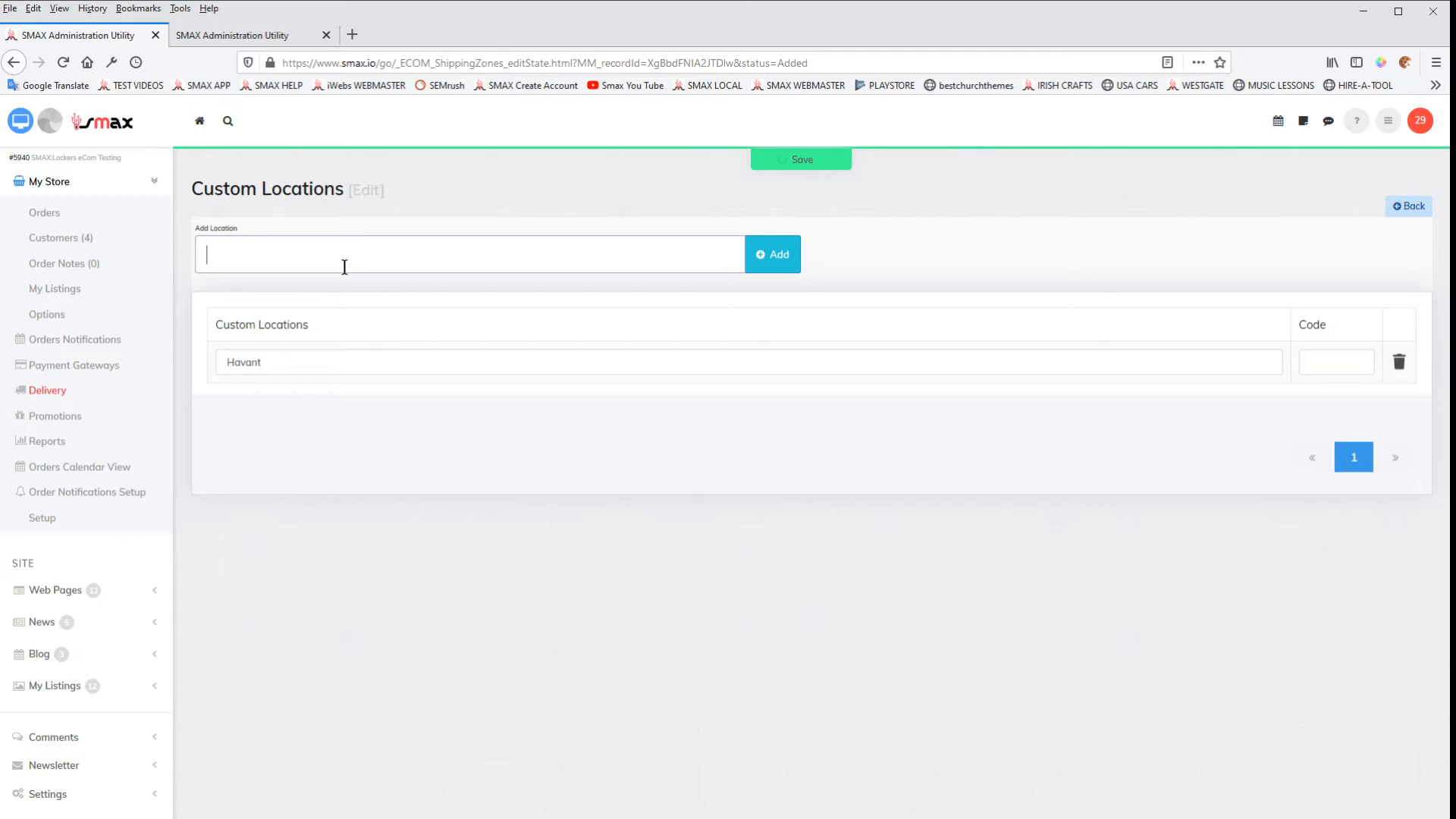
text(Chichester)
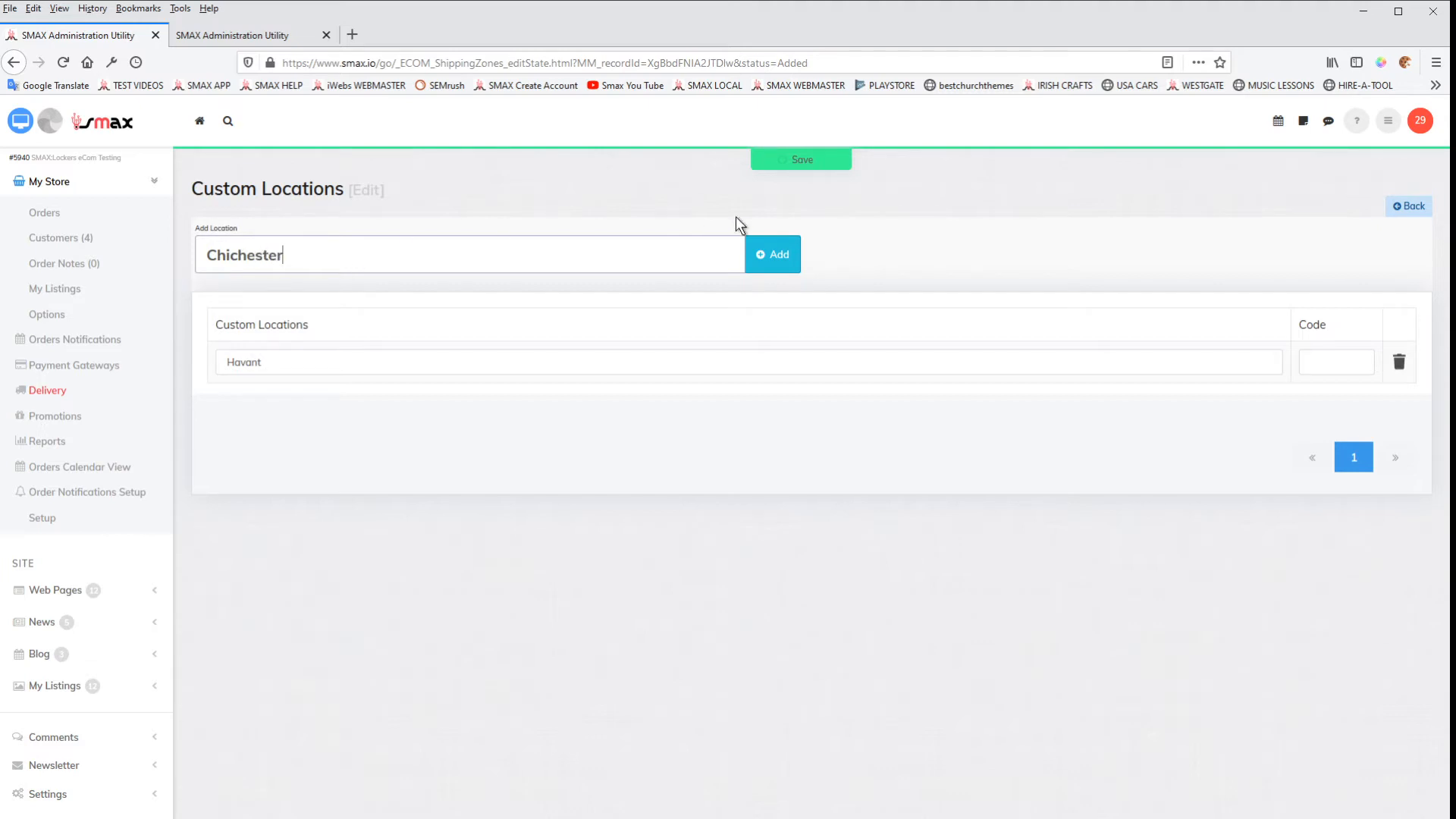
click(772, 254)
Step: Add "Portsmouth" to the zone's custom locations
click(345, 261)
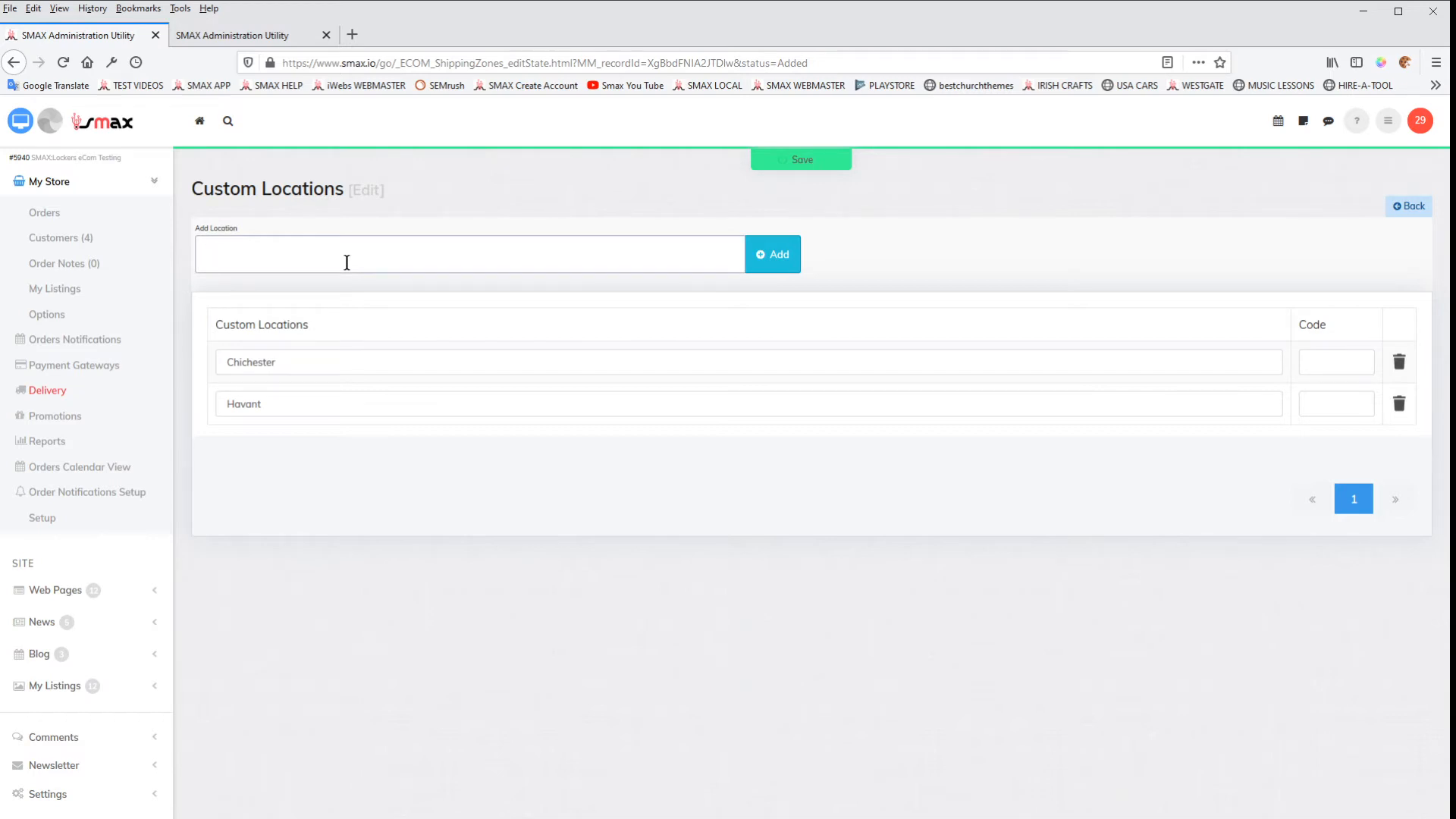
text(Portsmouth)
click(766, 256)
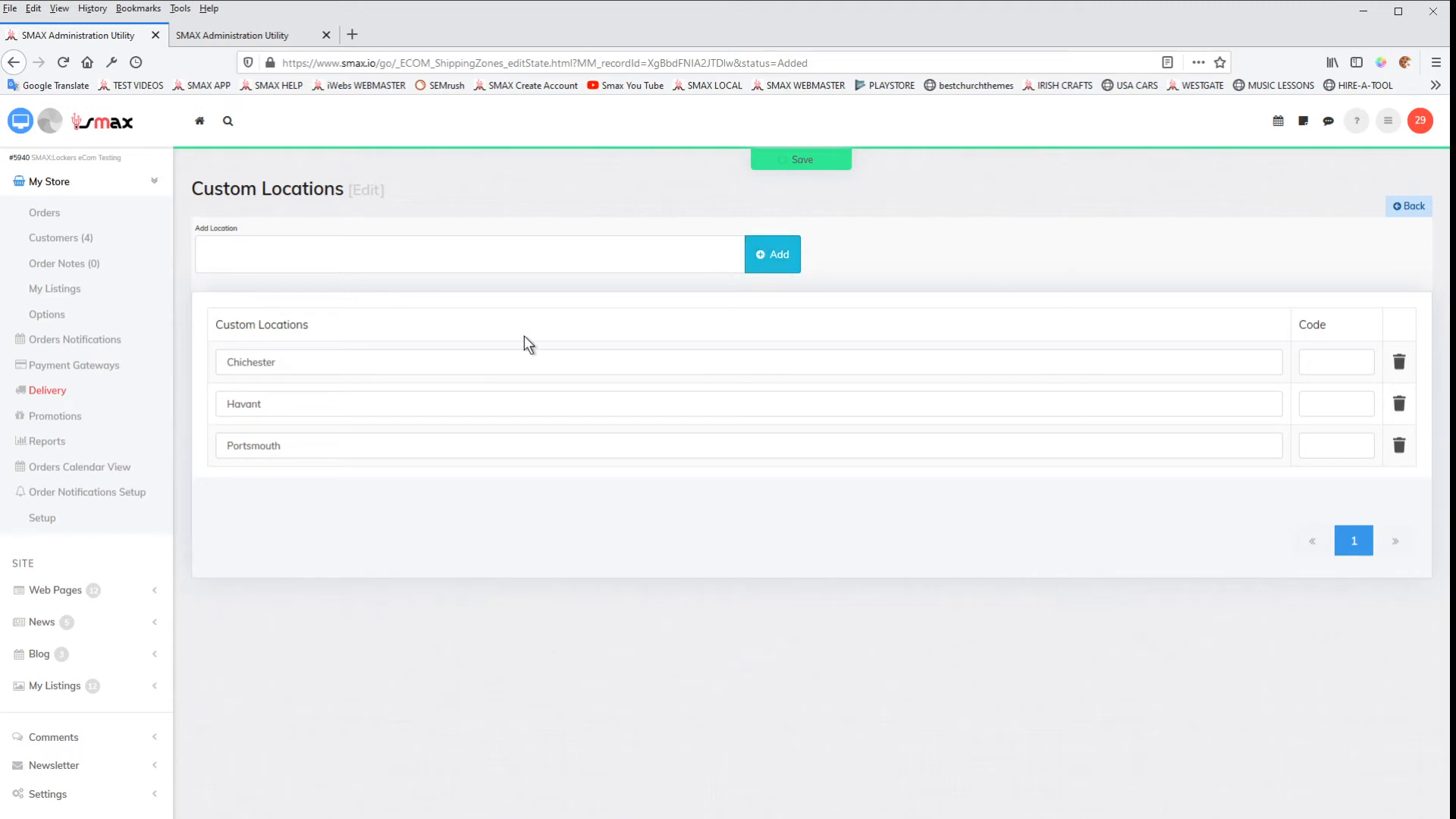
Step: Return to the shipping zones and add a pricing scheme named "Basic Delivery Today" to the Locality Emsworth UK zone
click(53, 393)
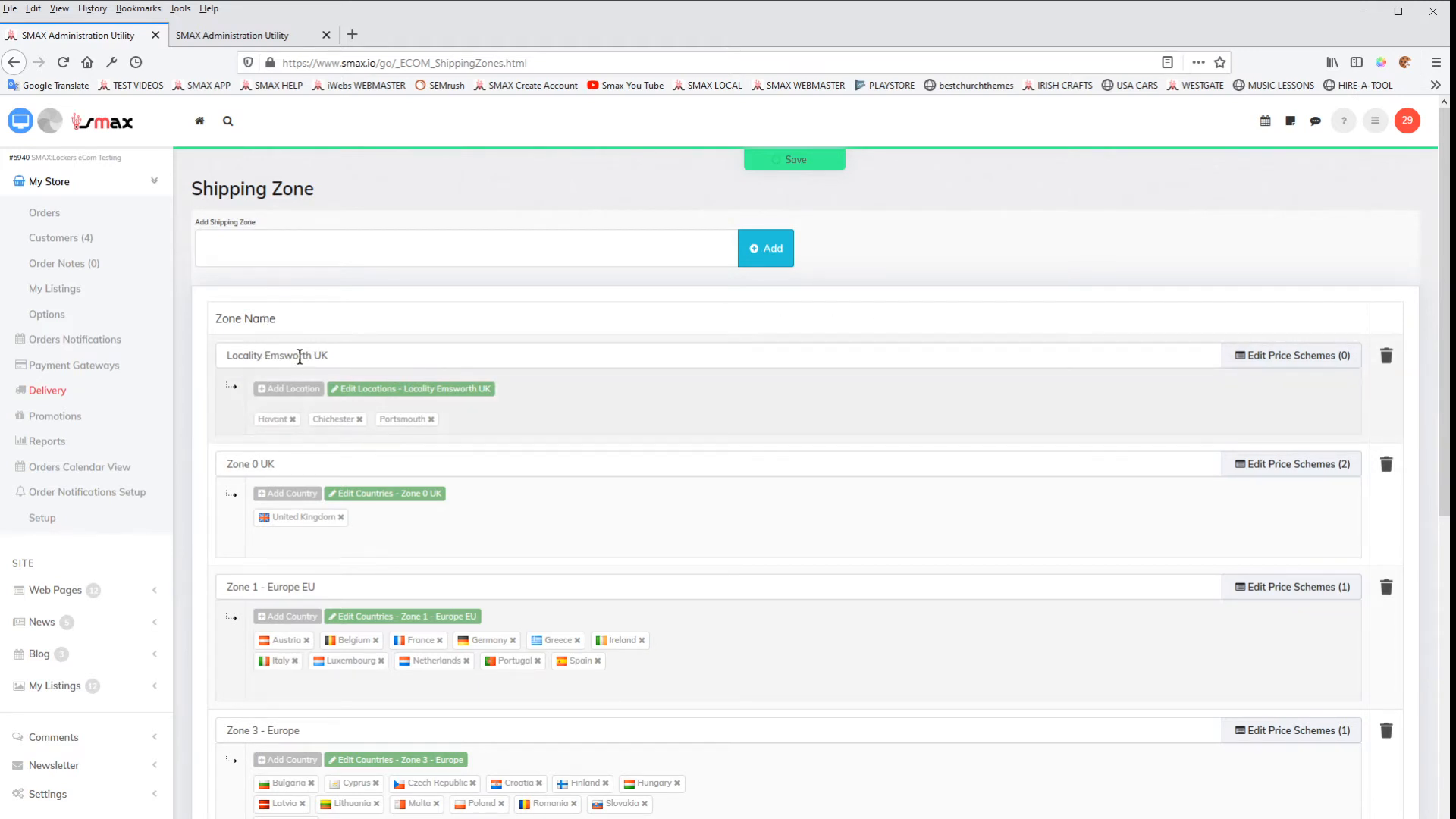
click(1292, 358)
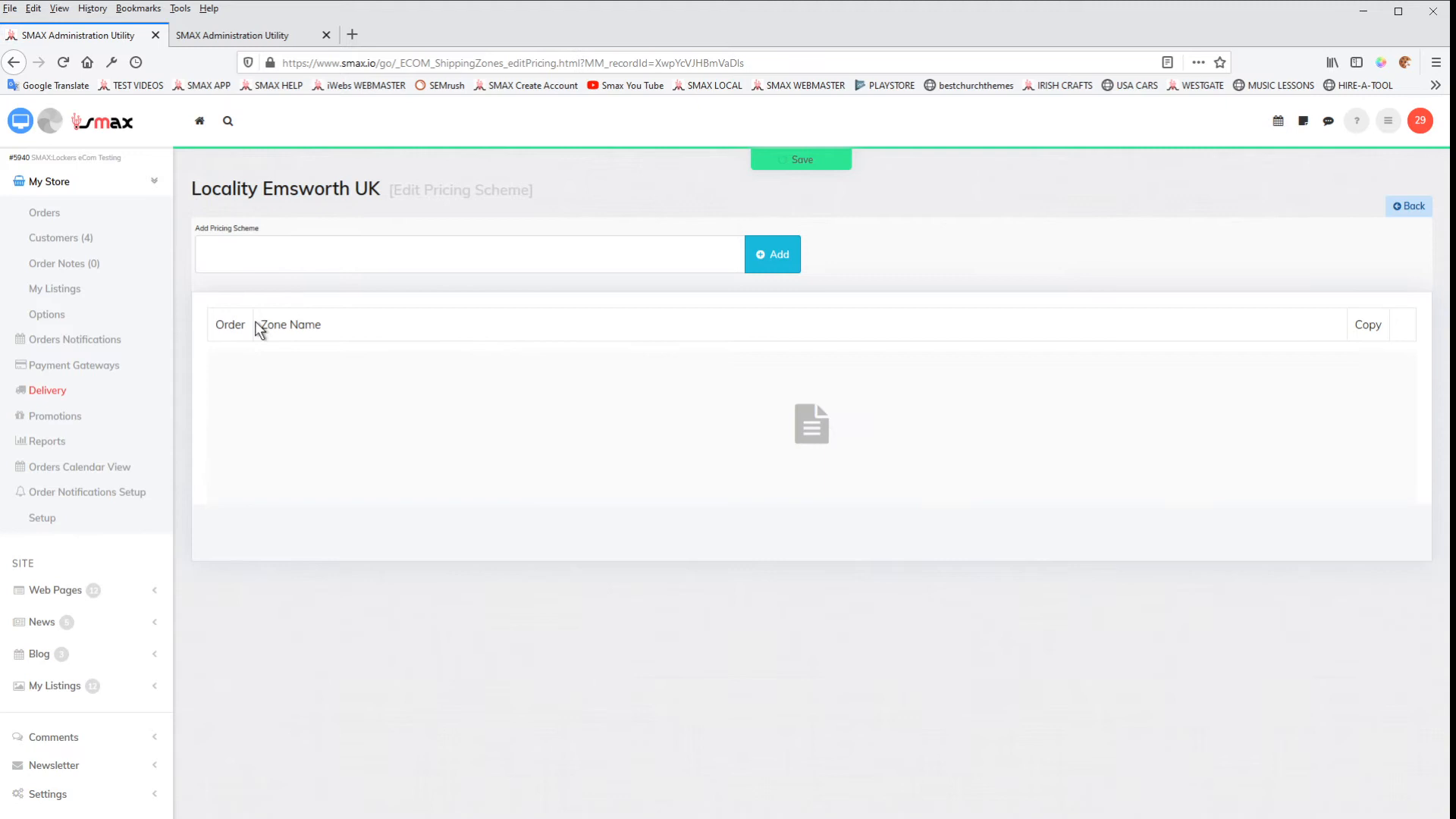
click(238, 255)
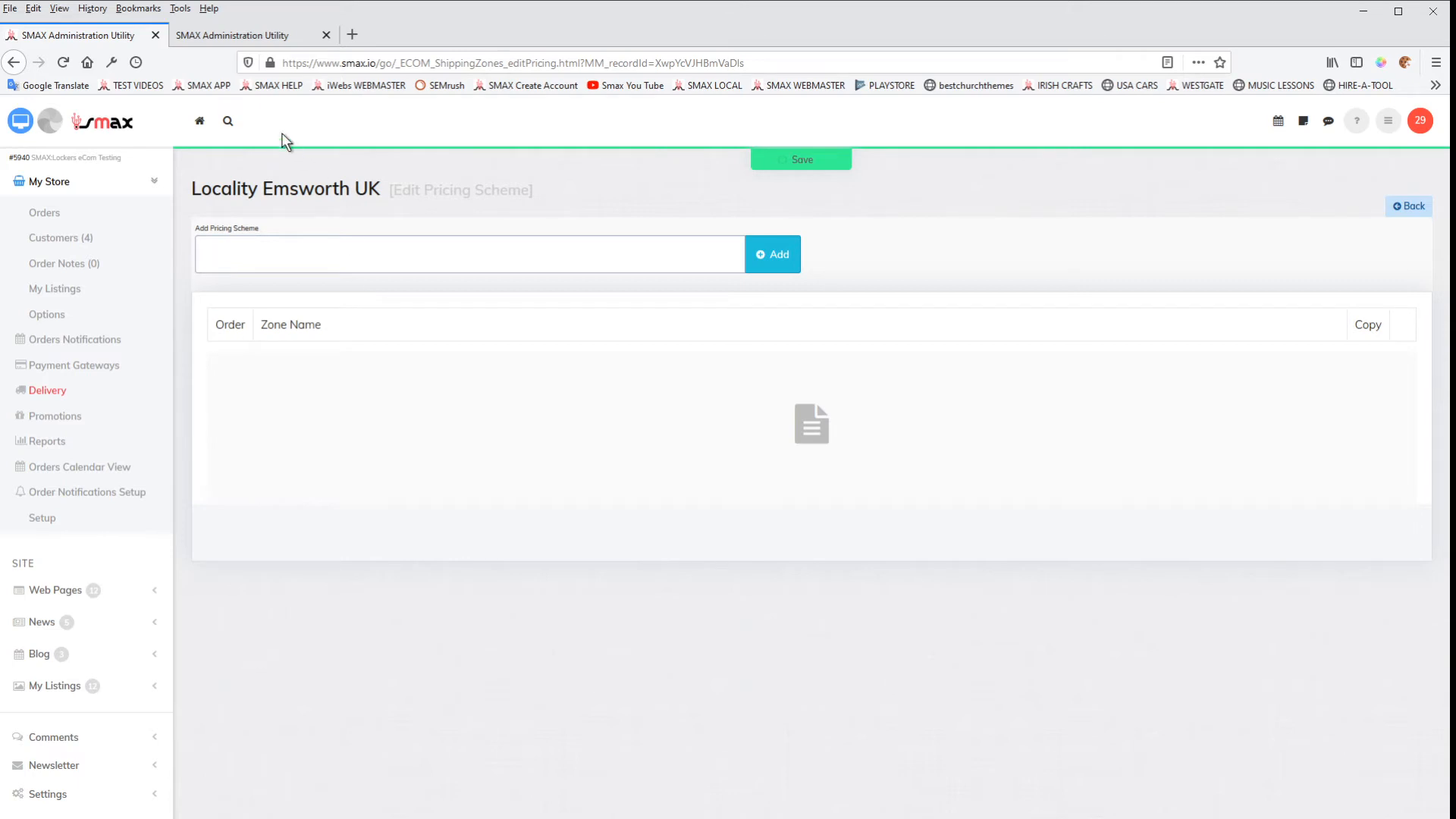
click(244, 38)
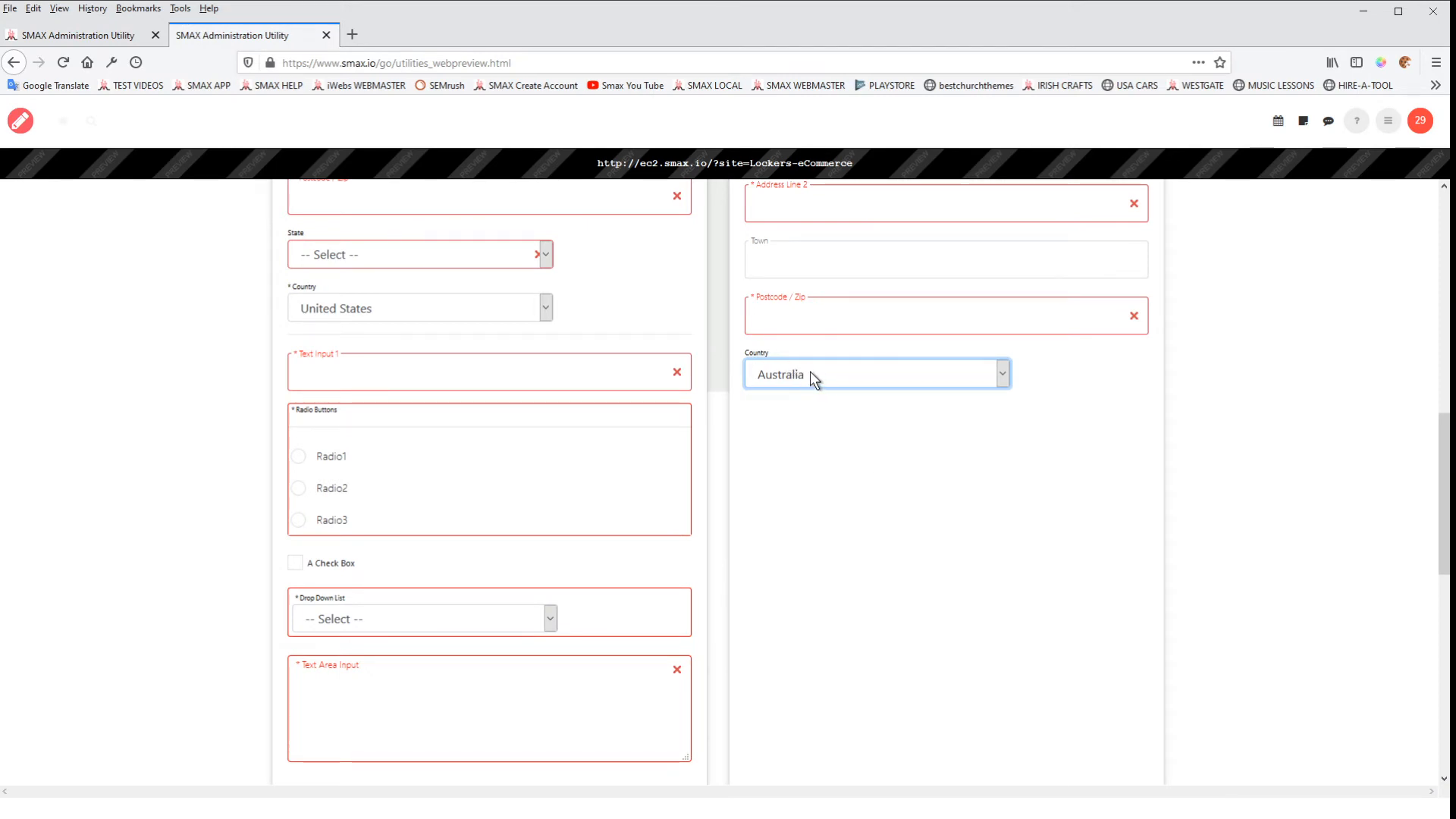
click(108, 34)
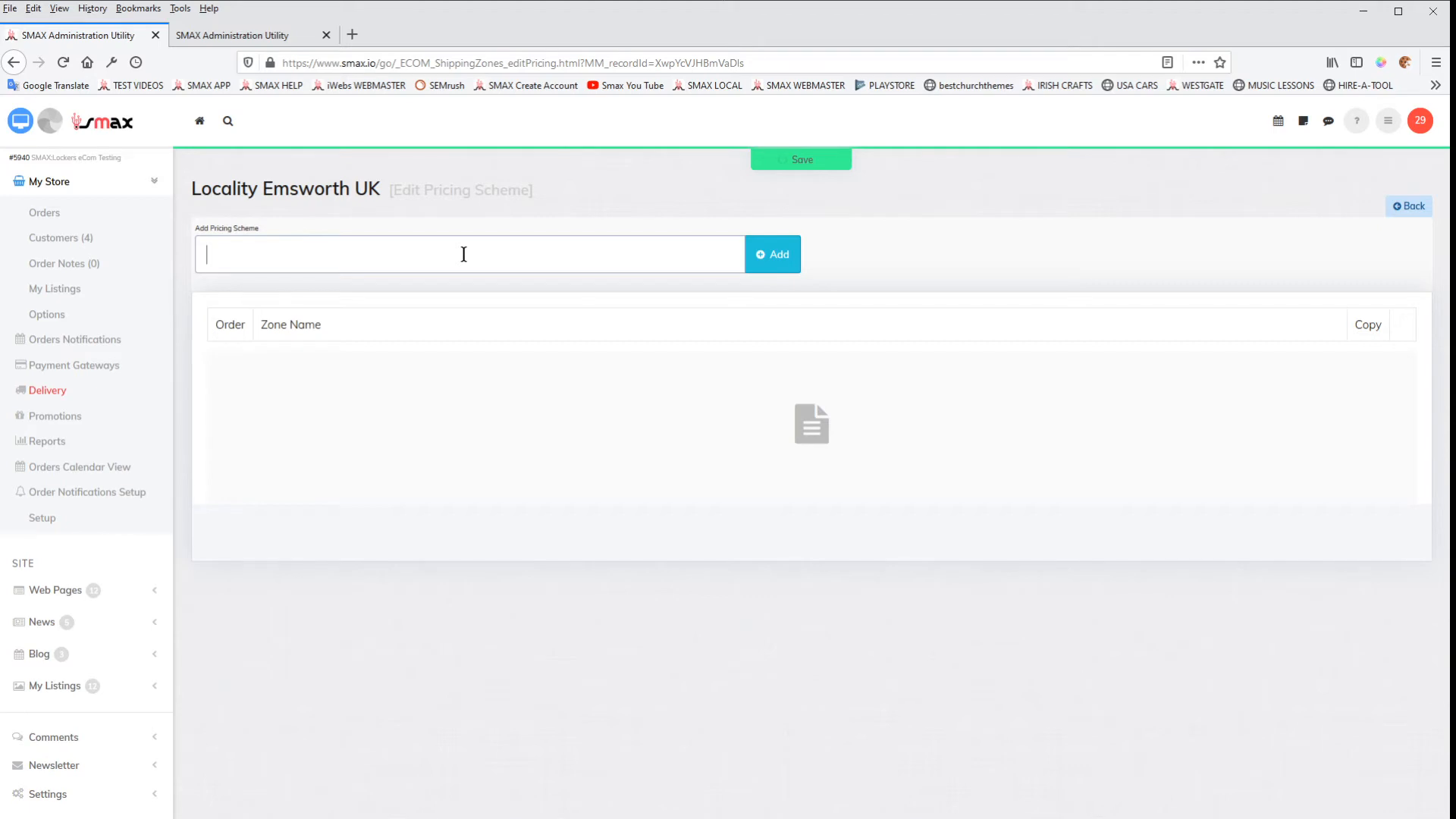
text(Basic Delivery Today)
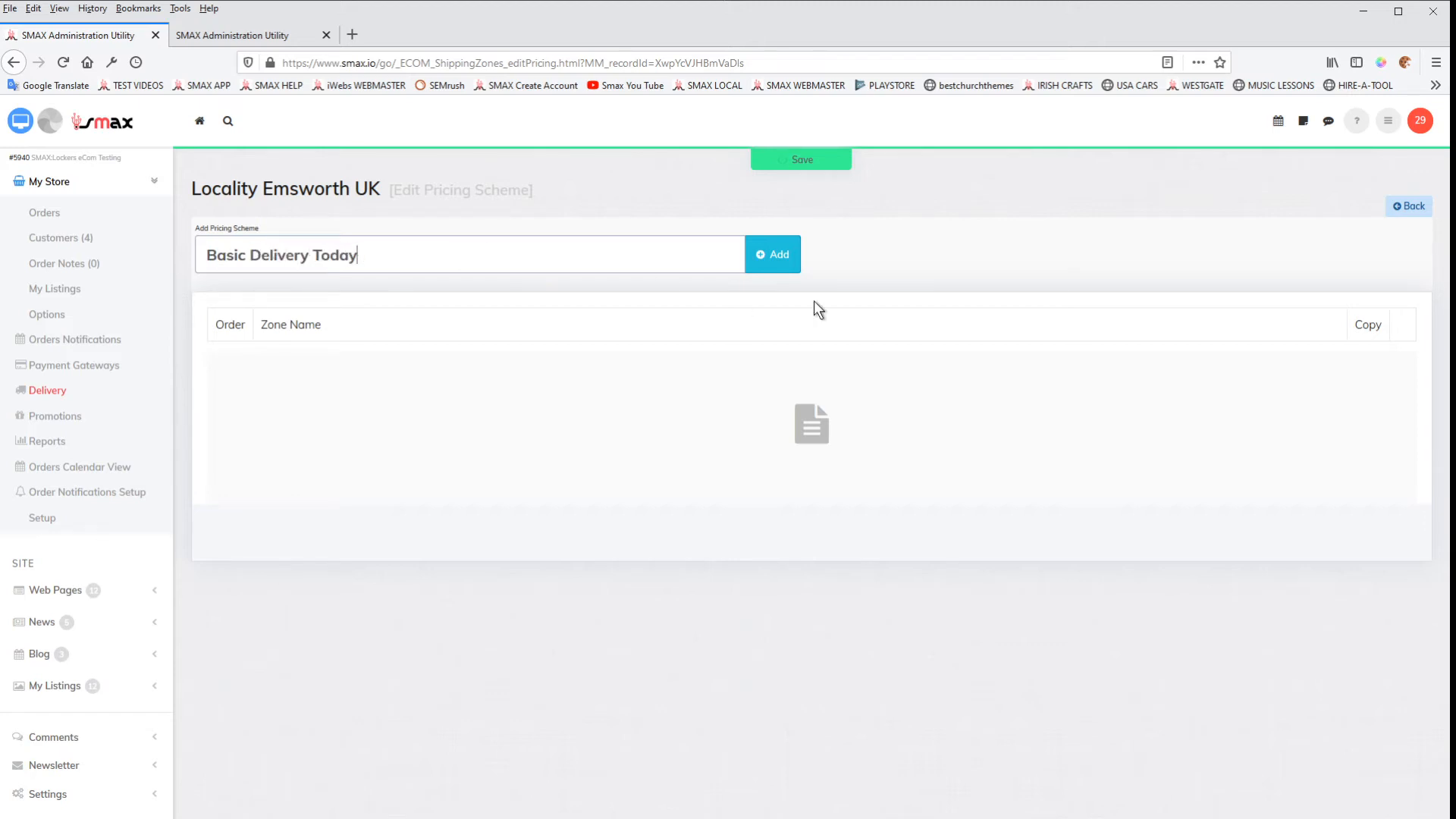
click(787, 253)
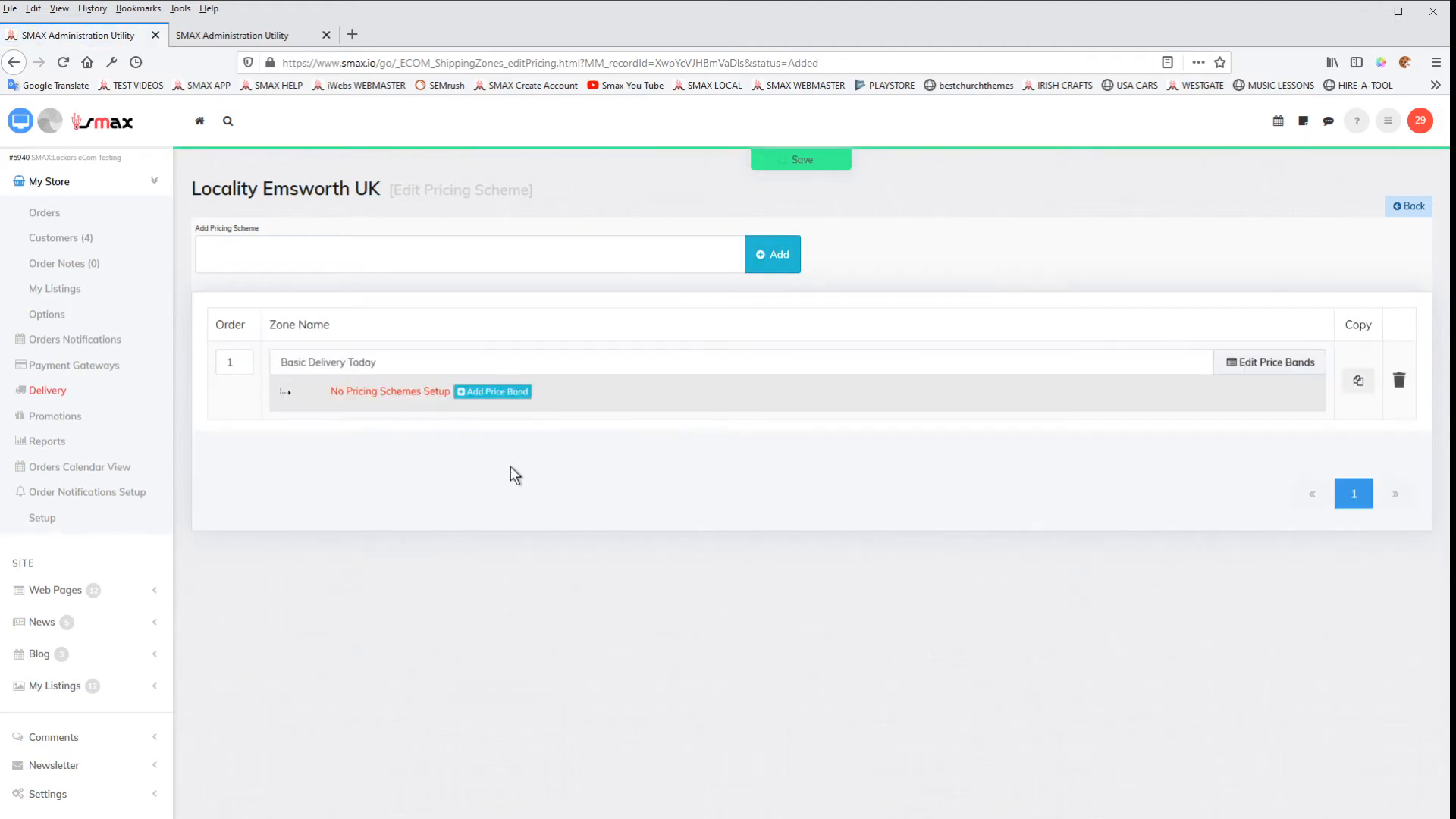
Step: Add a price-based band to Basic Delivery Today from $0 to $10000 with a fixed amount of $100, and save it
click(502, 397)
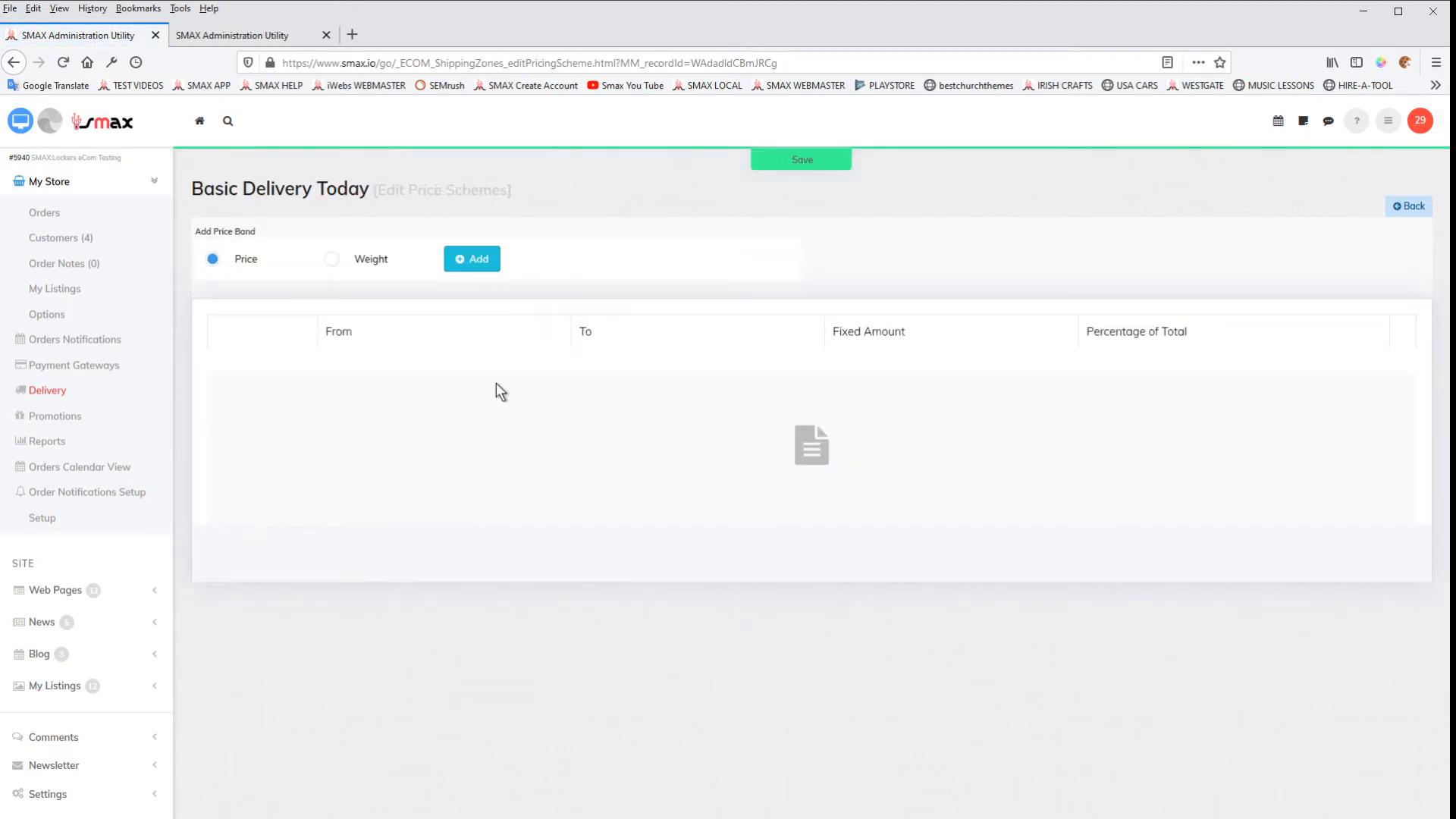
click(481, 265)
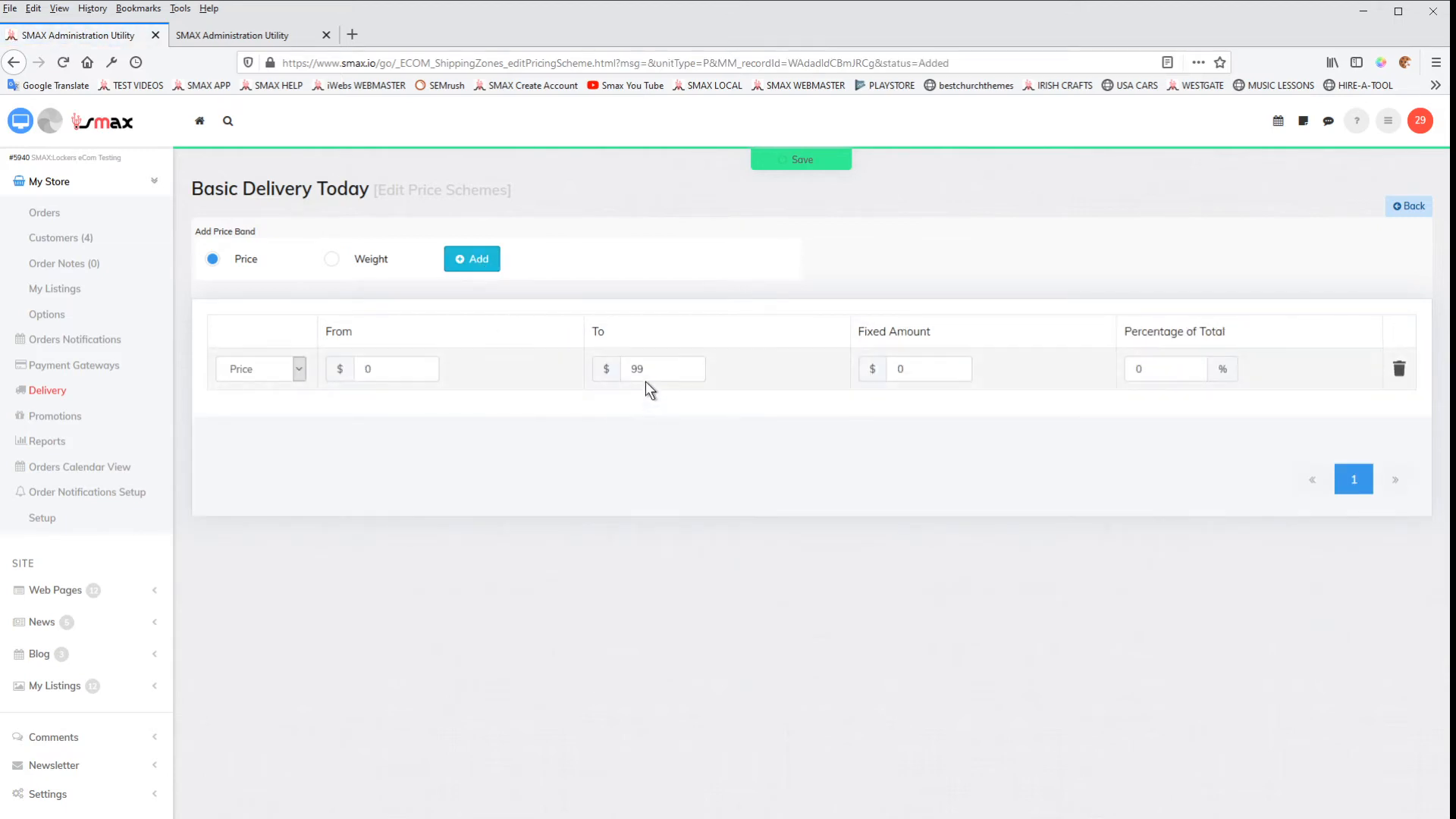
double_click(647, 371)
text(10000)
double_click(906, 371)
text(100)
click(801, 164)
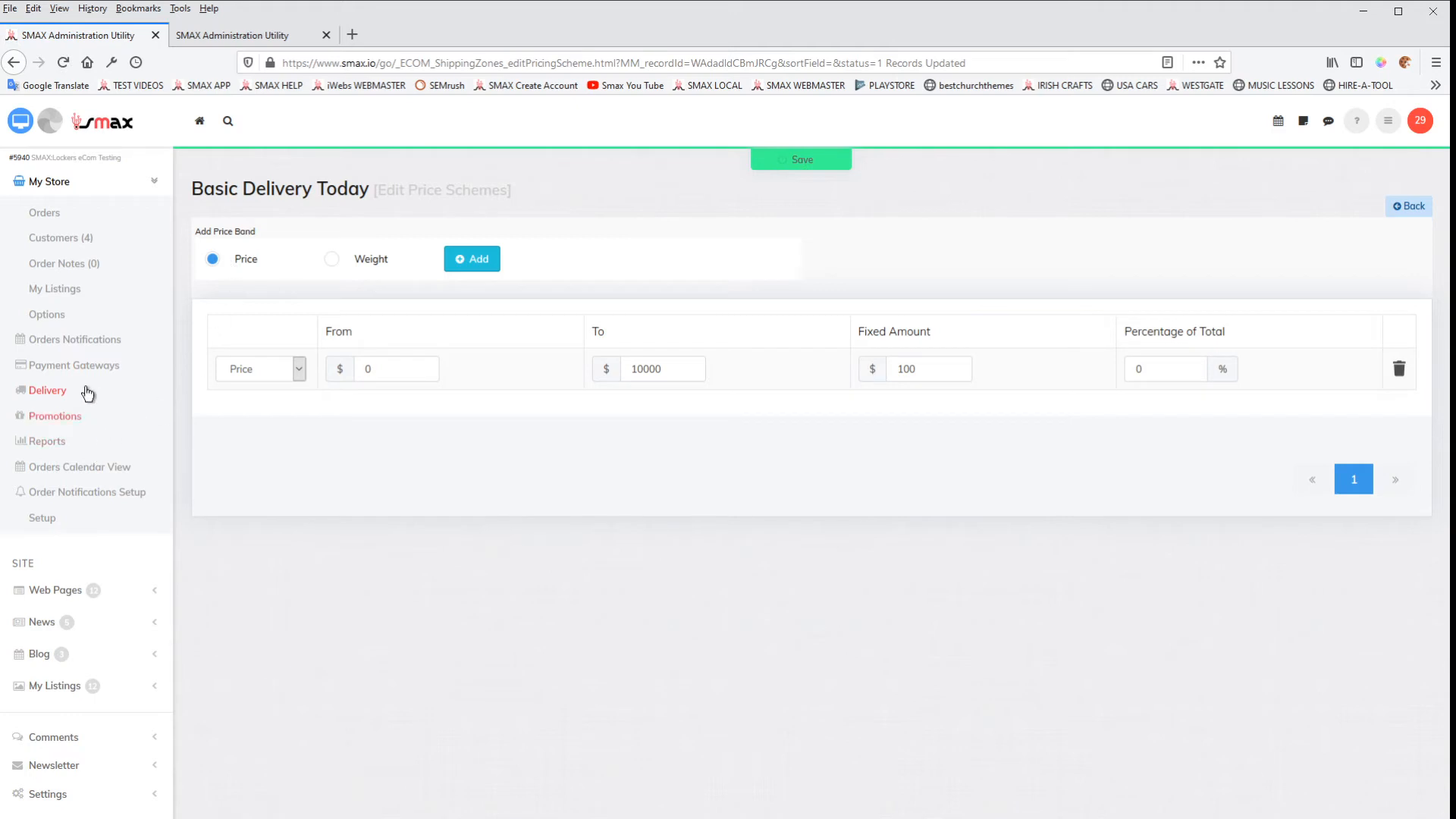
Step: Return to the shipping zones list, then switch to the store's web preview and reload the checkout form, resending its data
click(47, 391)
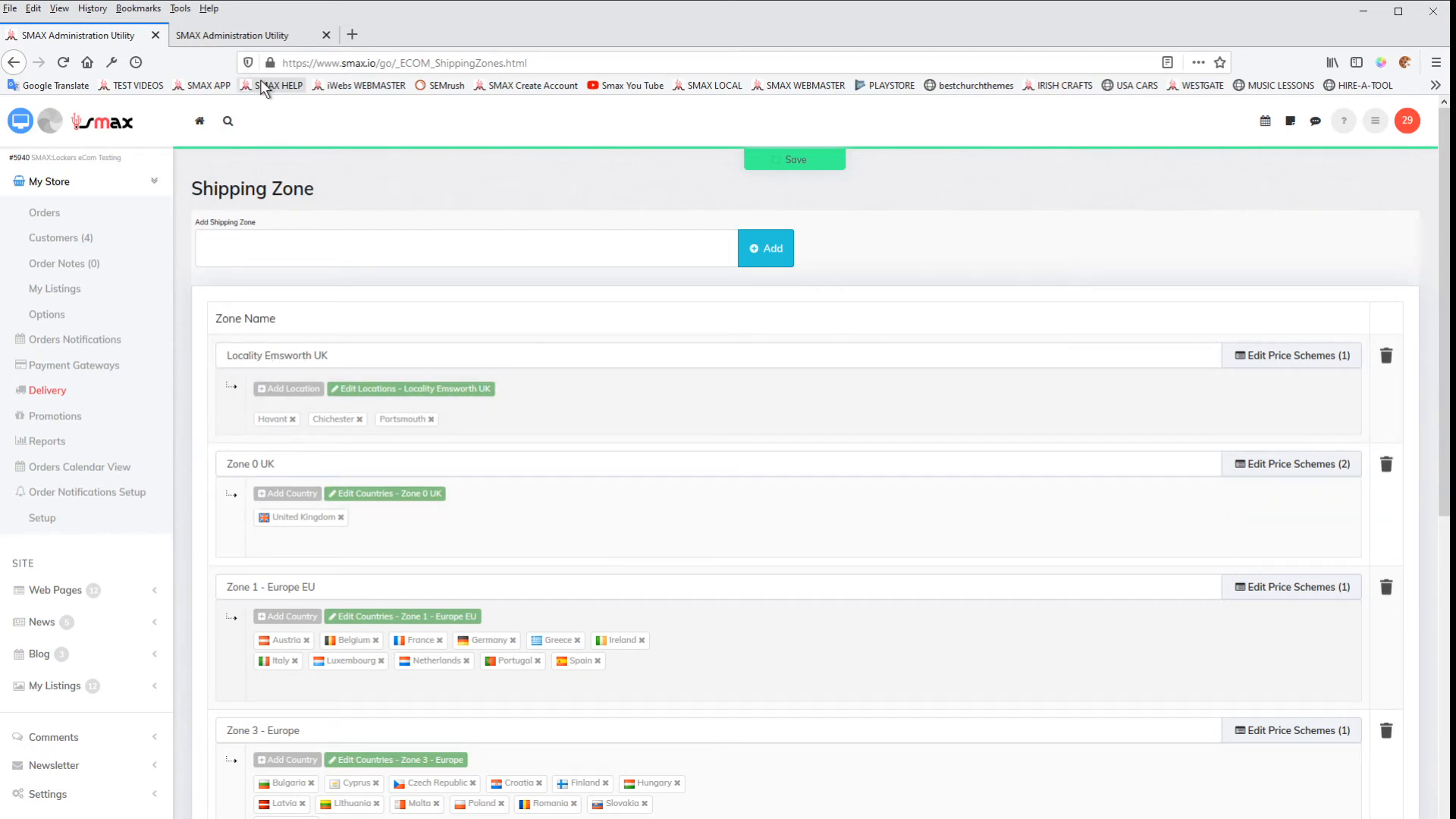
click(251, 34)
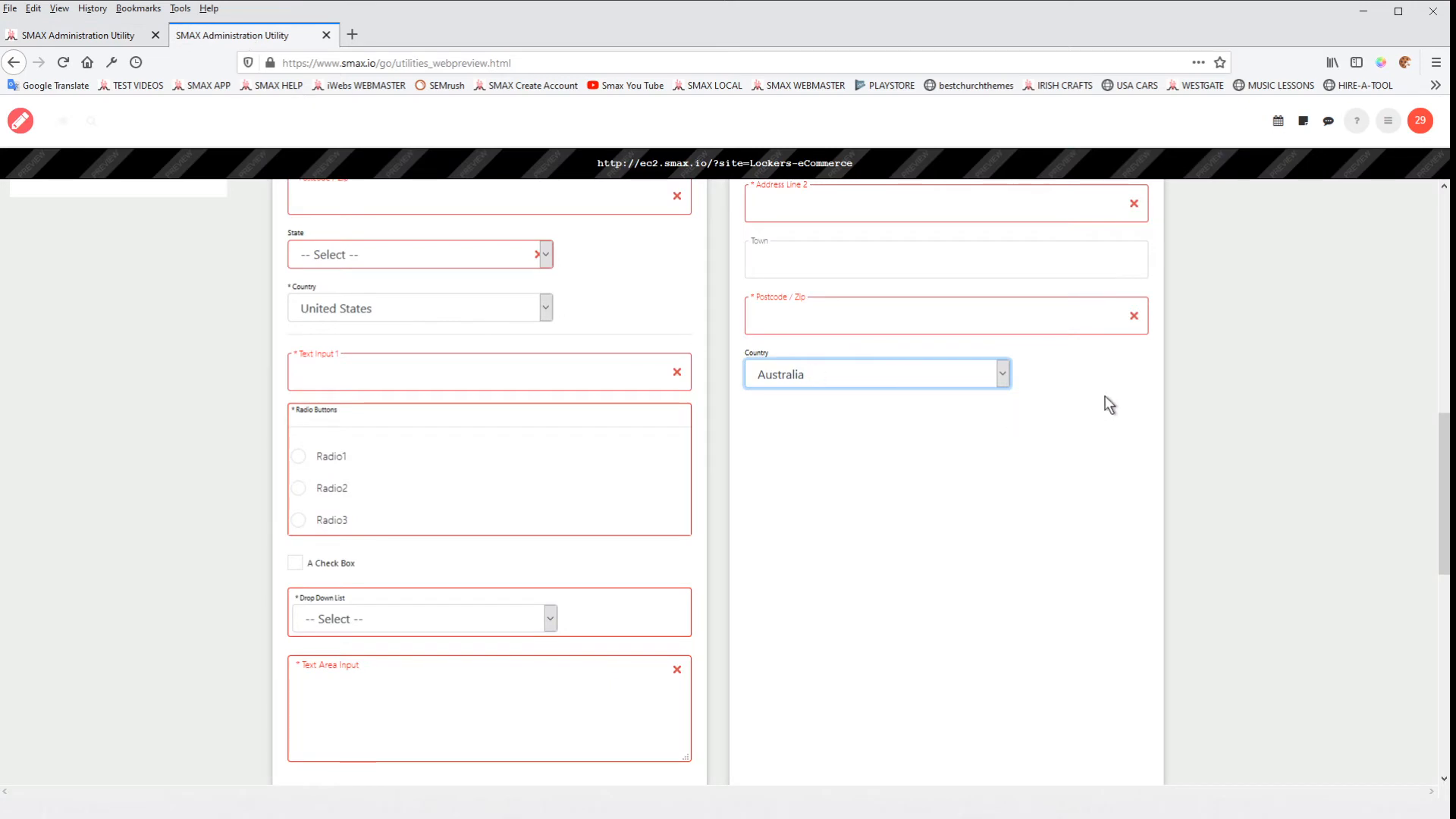
click(1148, 381)
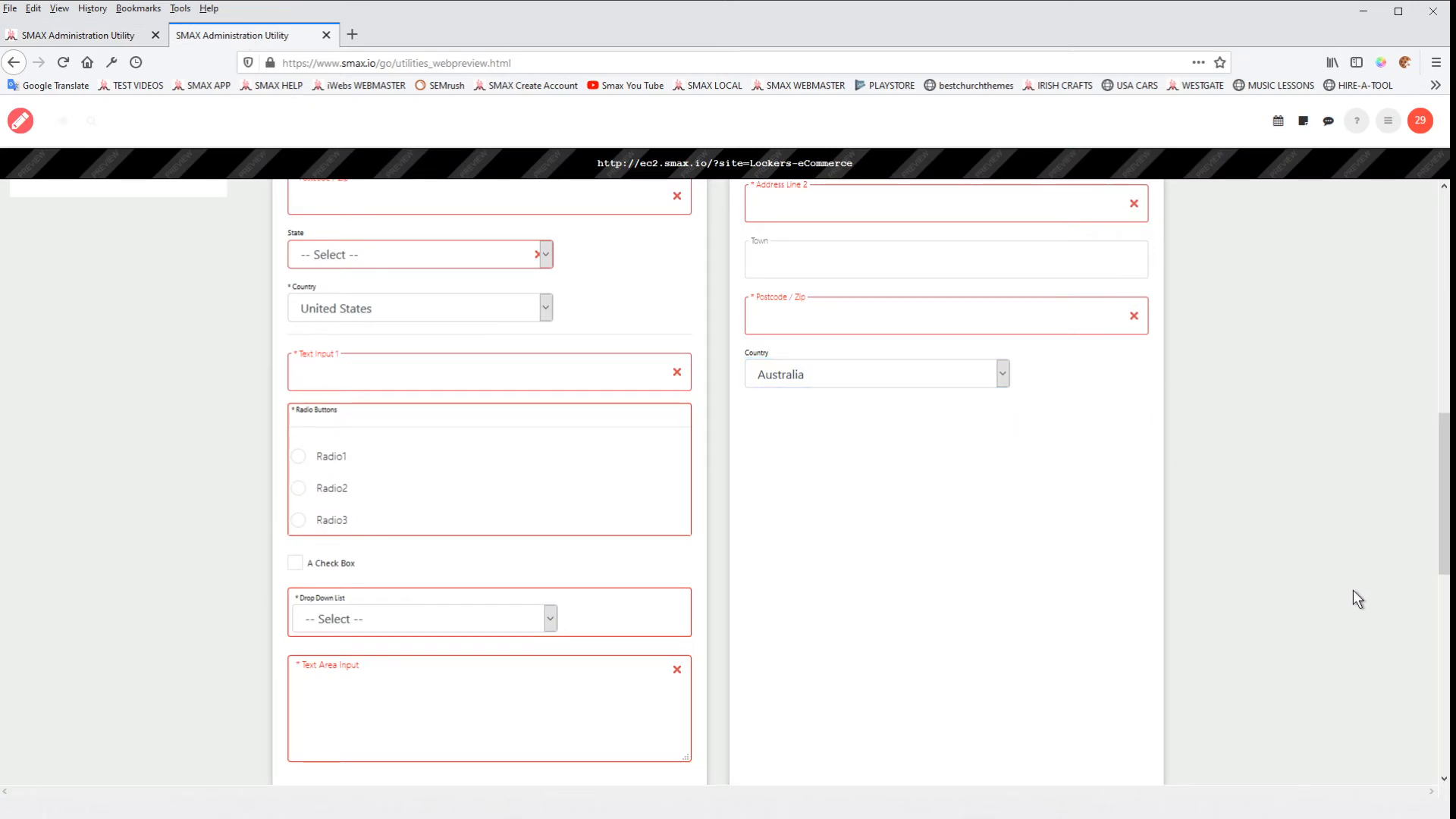
key(F5)
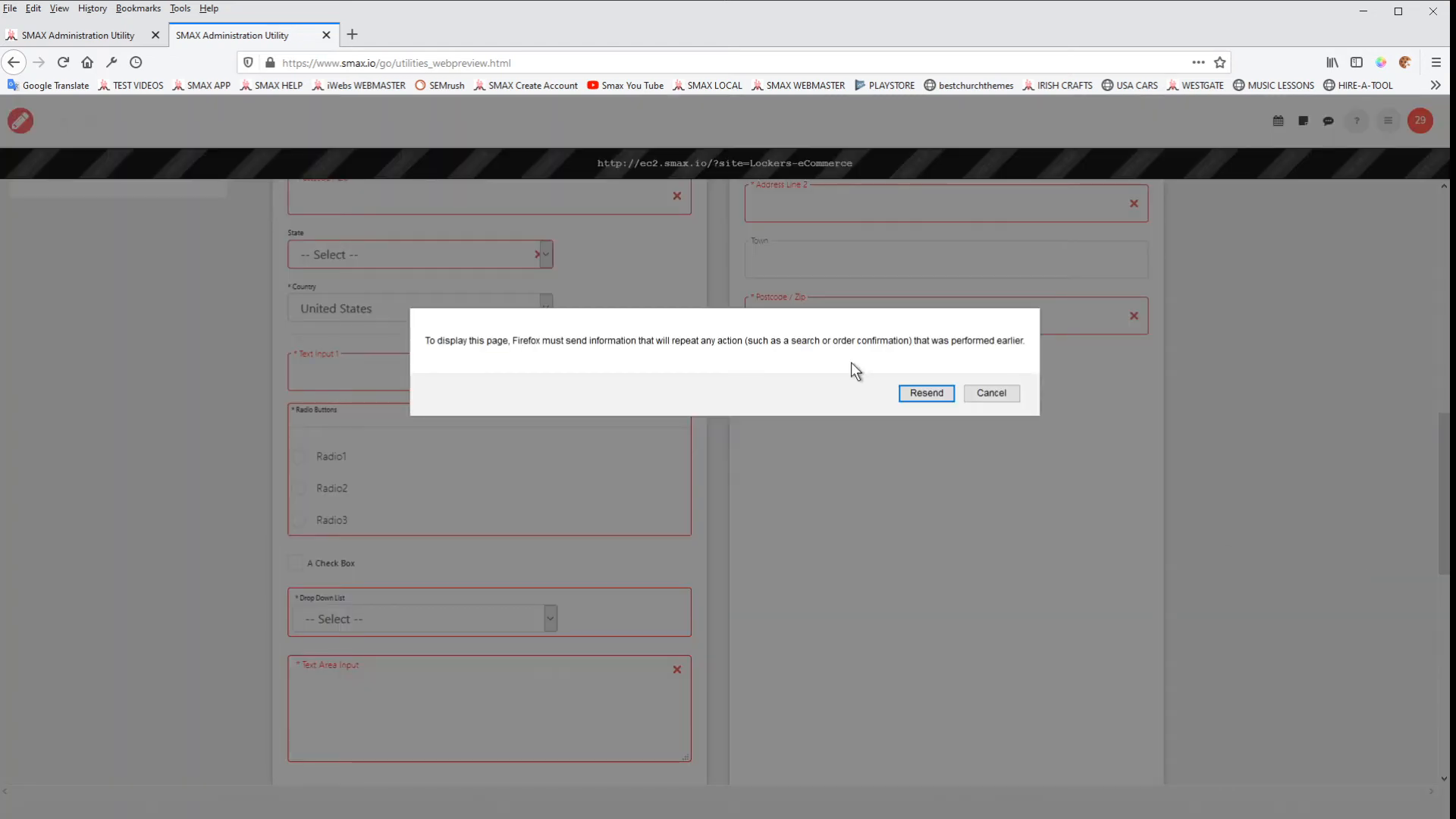
click(927, 400)
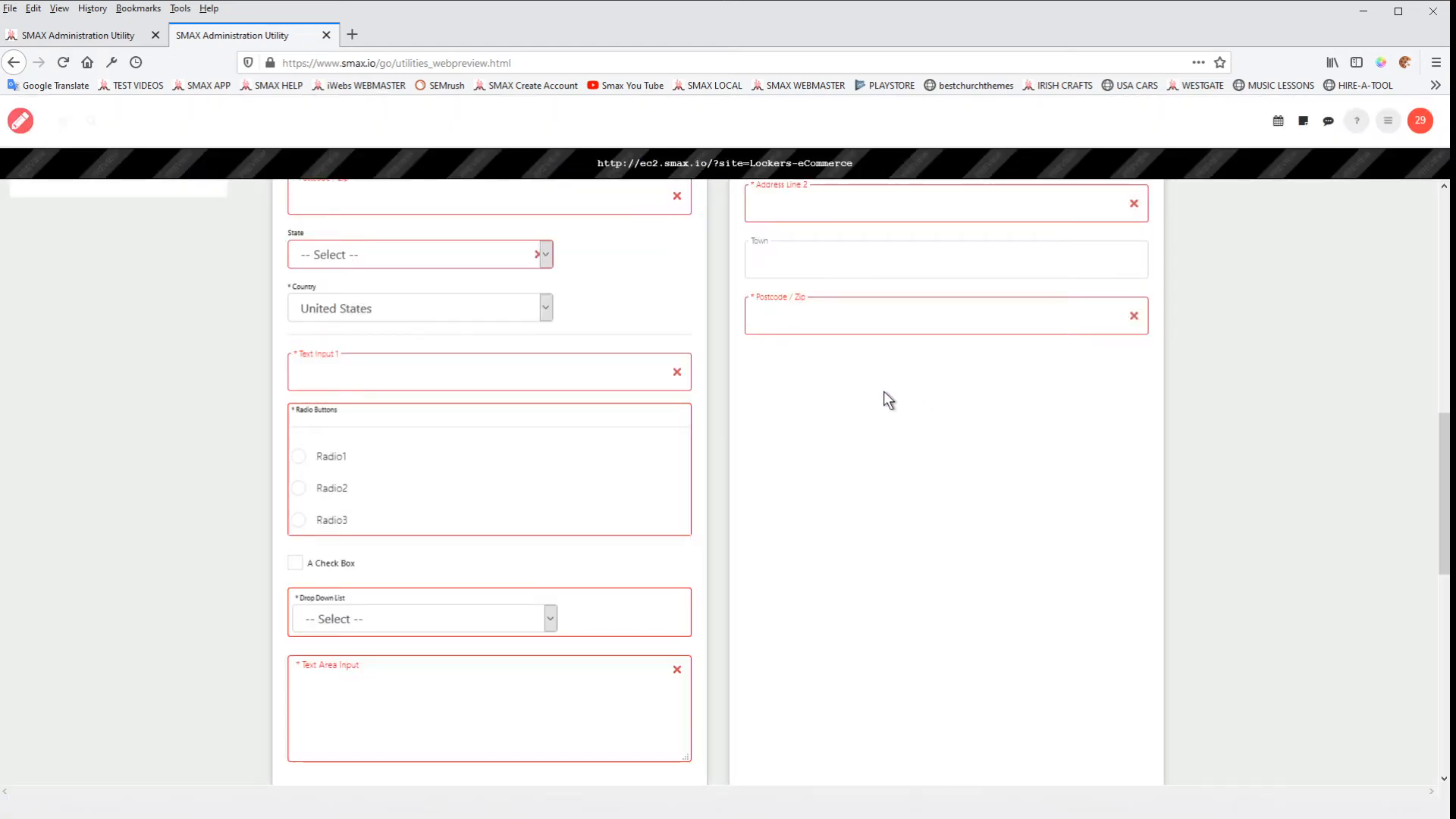
Step: Reopen the store preview's account sign-up form and check the State choices under Delivery Address
scroll(872, 410, up, 4)
scroll(618, 357, up, 6)
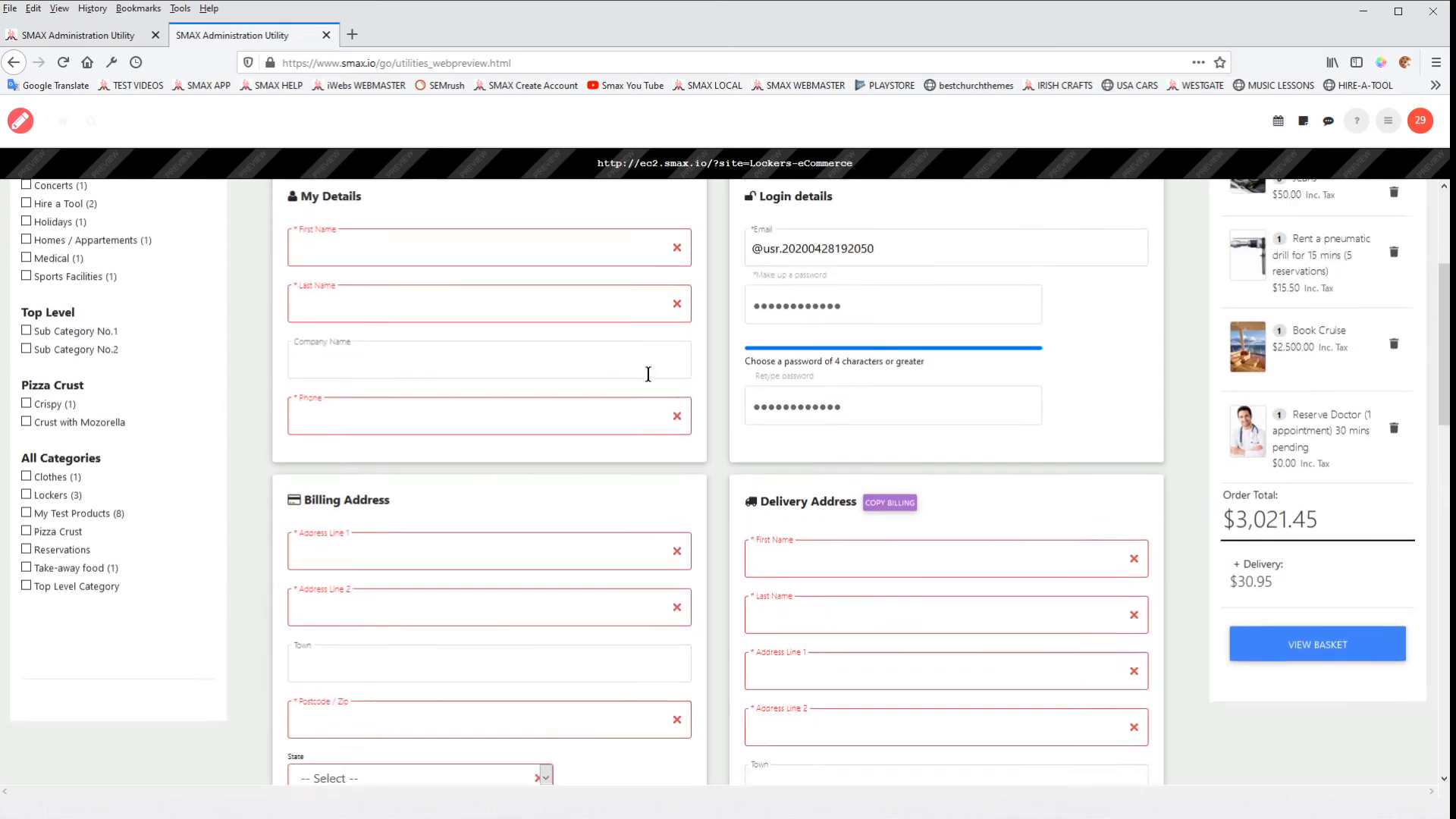
click(1134, 222)
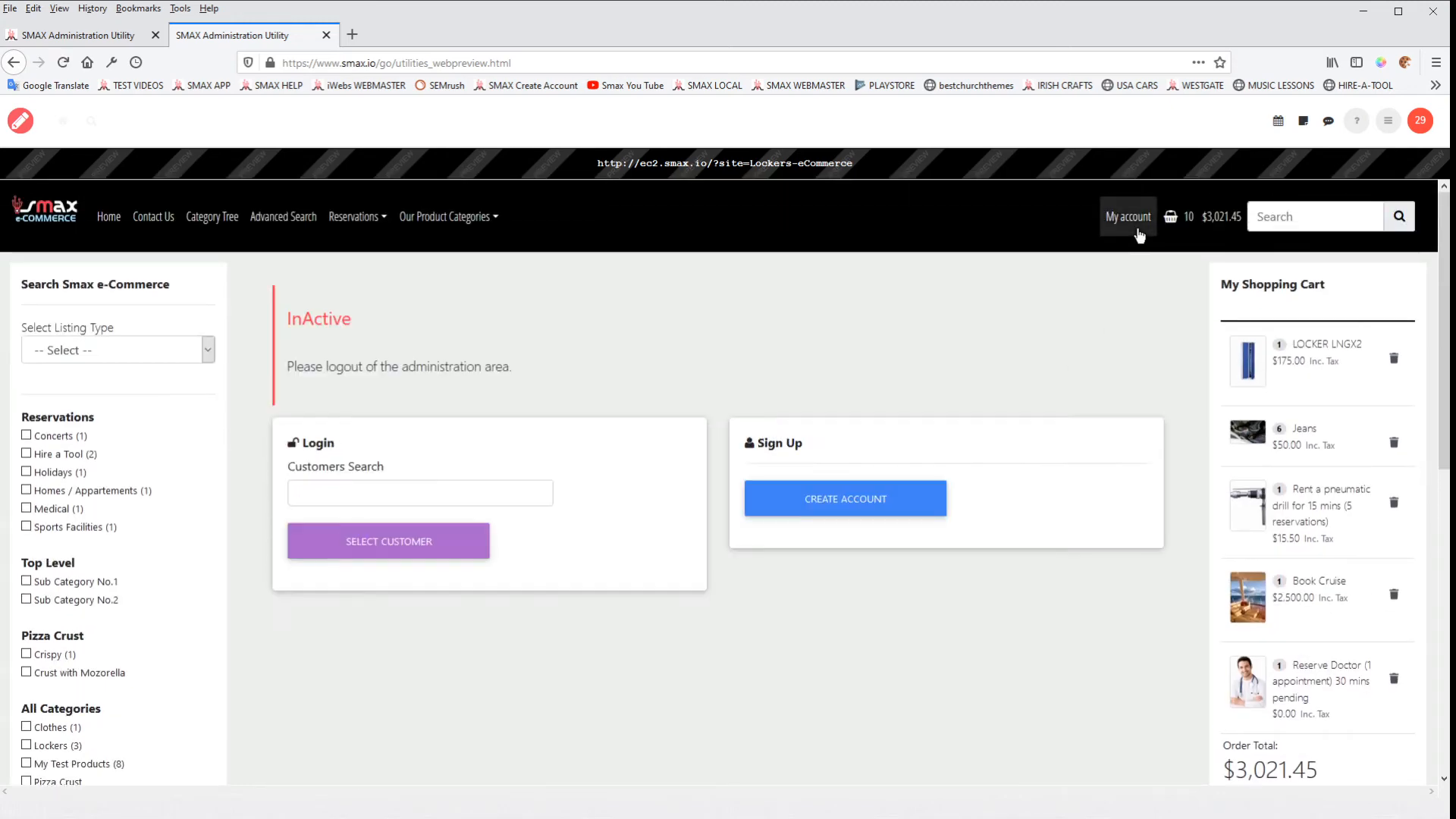
click(856, 520)
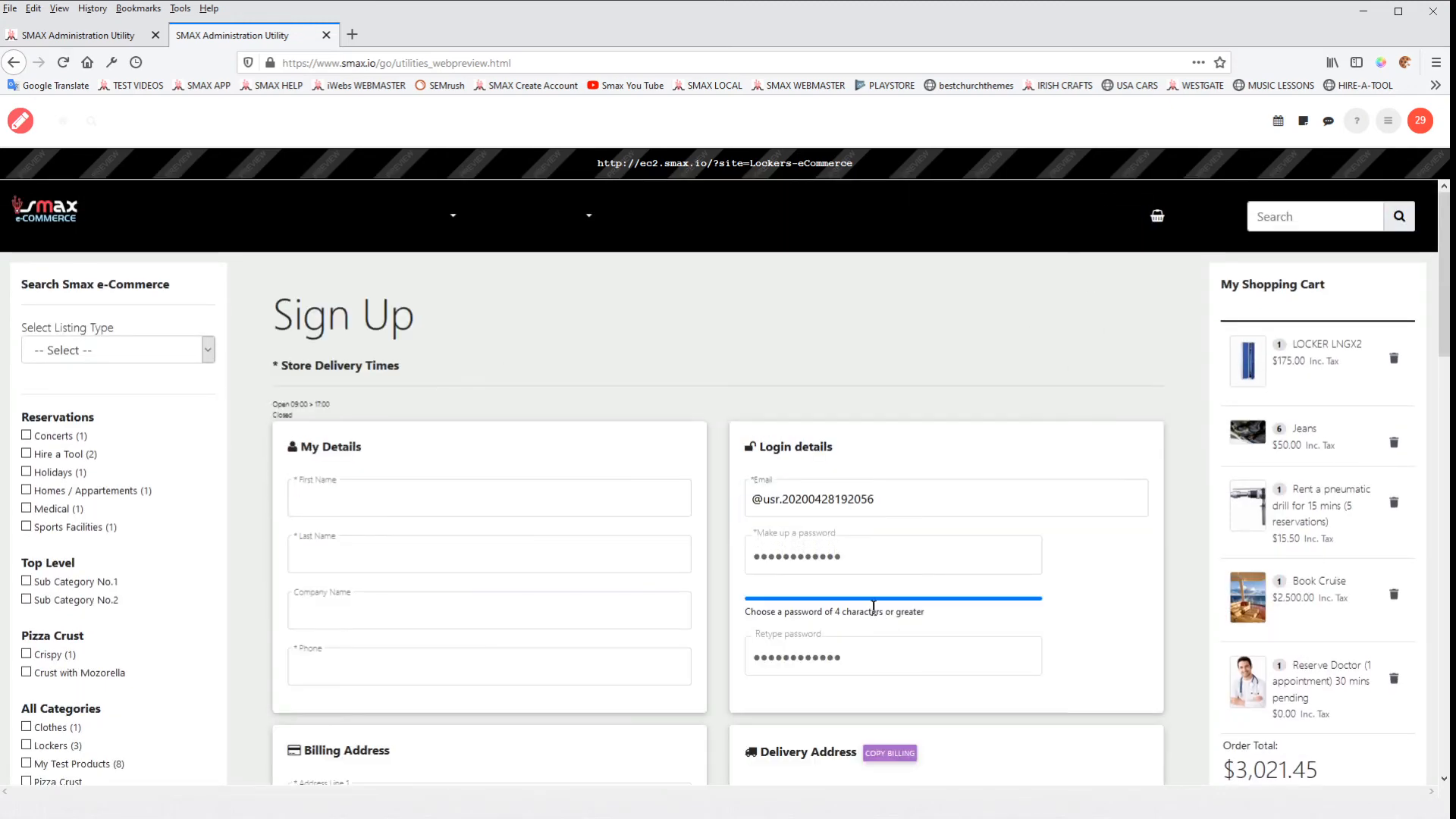
scroll(873, 577, down, 10)
scroll(885, 548, up, 4)
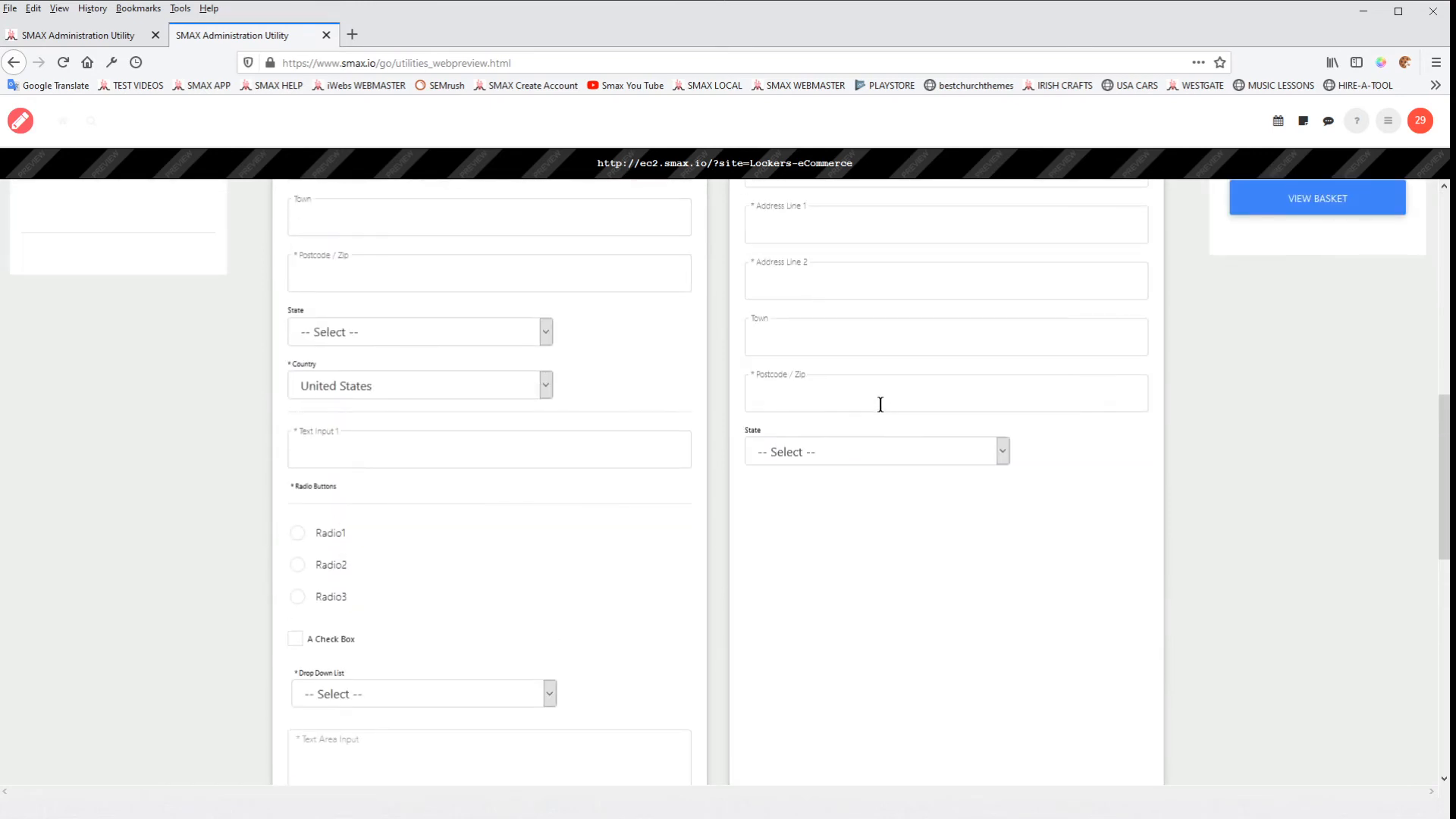
click(858, 448)
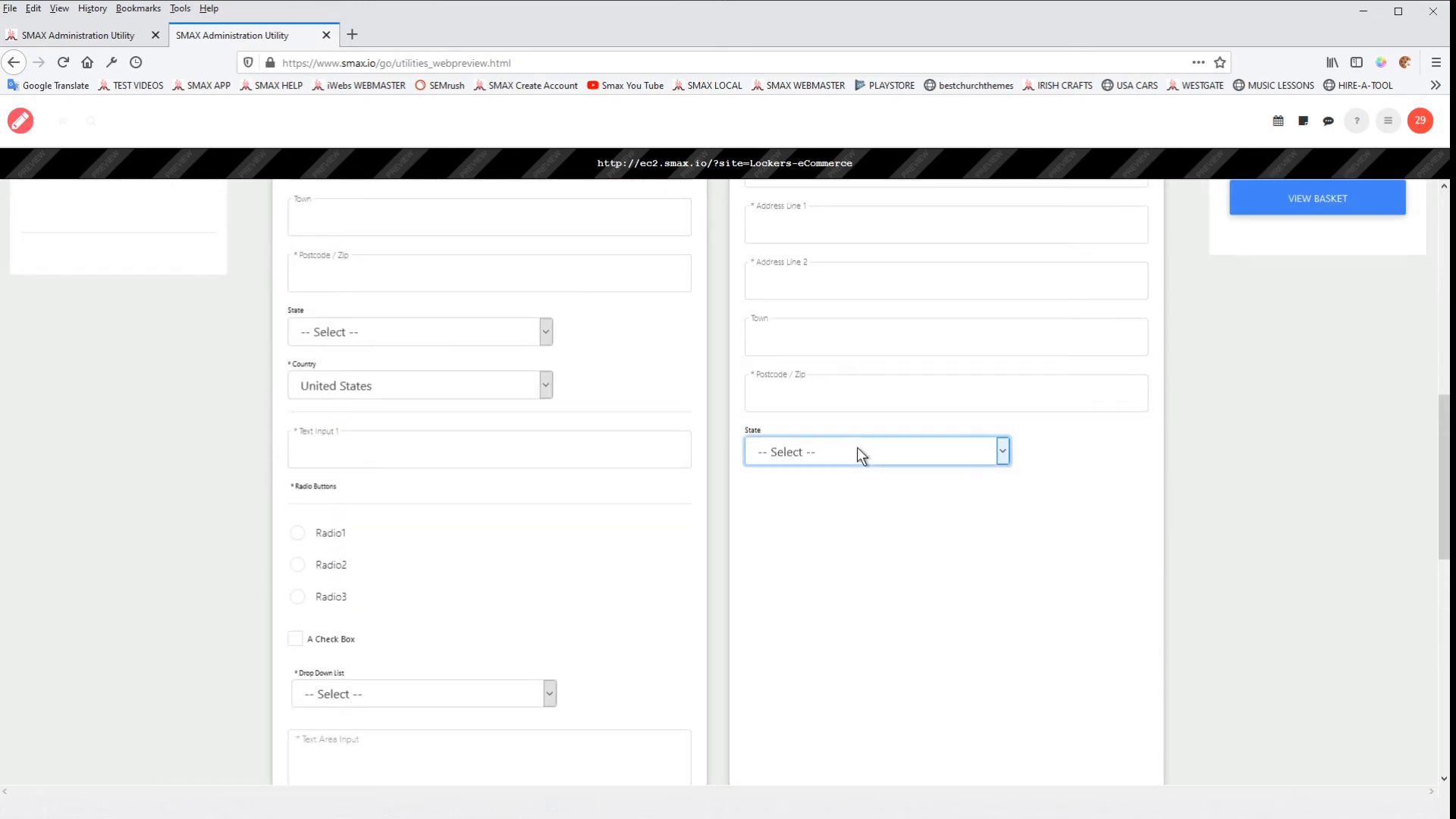
scroll(1320, 471, up, 7)
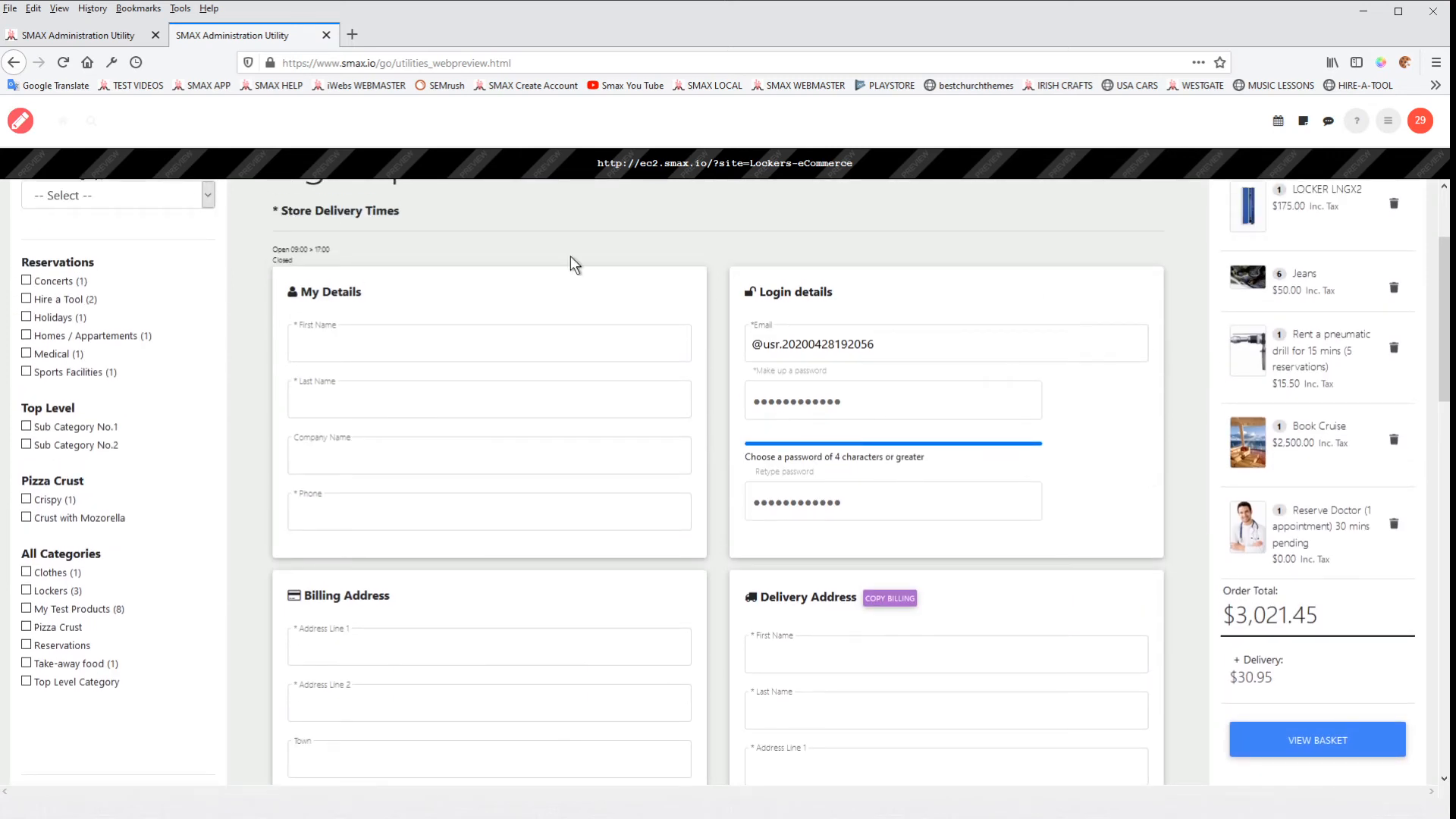
scroll(1001, 512, down, 4)
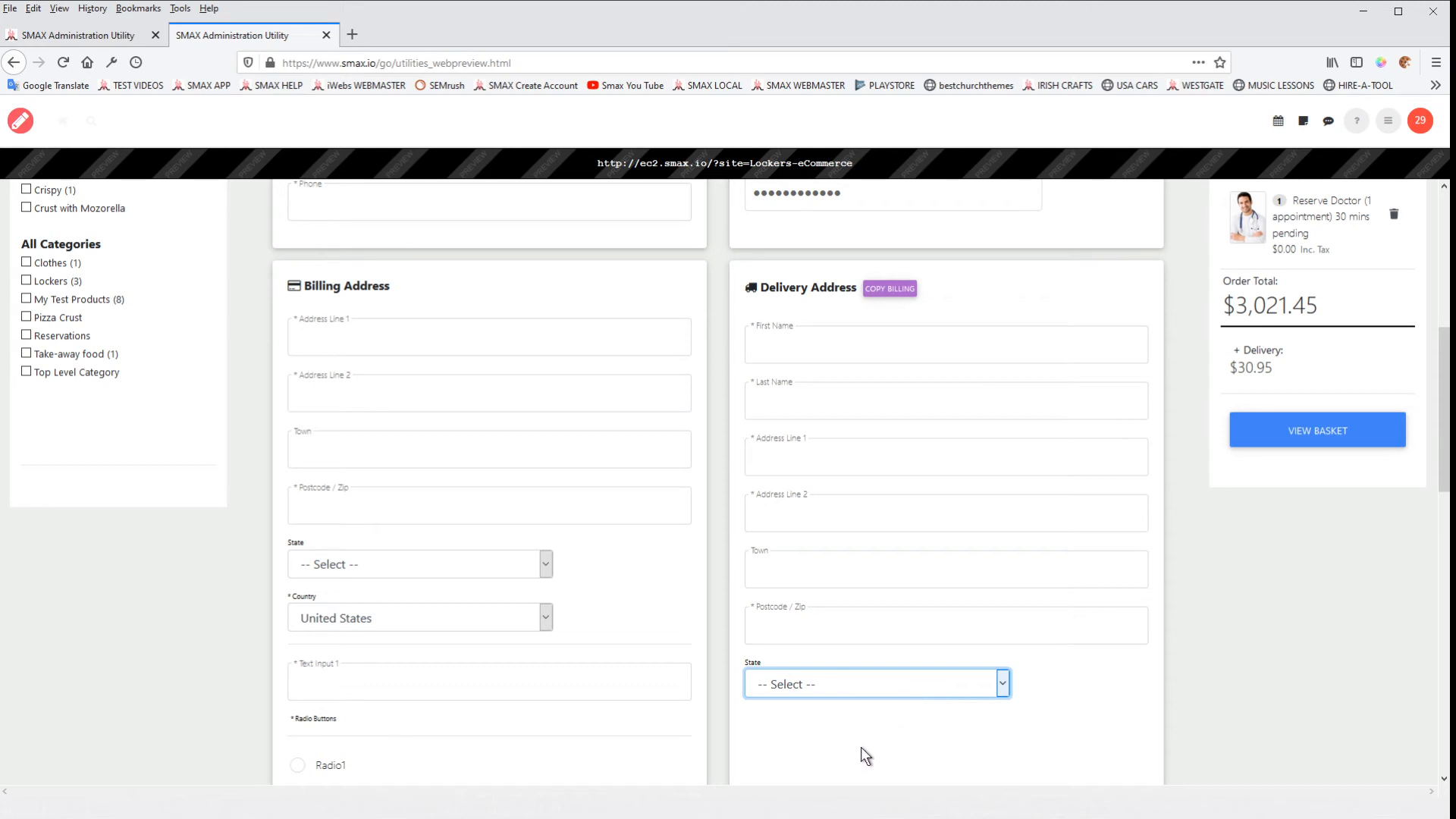
Step: Compare the Locality Emsworth UK zone's locations in the administration area with the preview's Delivery Address section
click(119, 35)
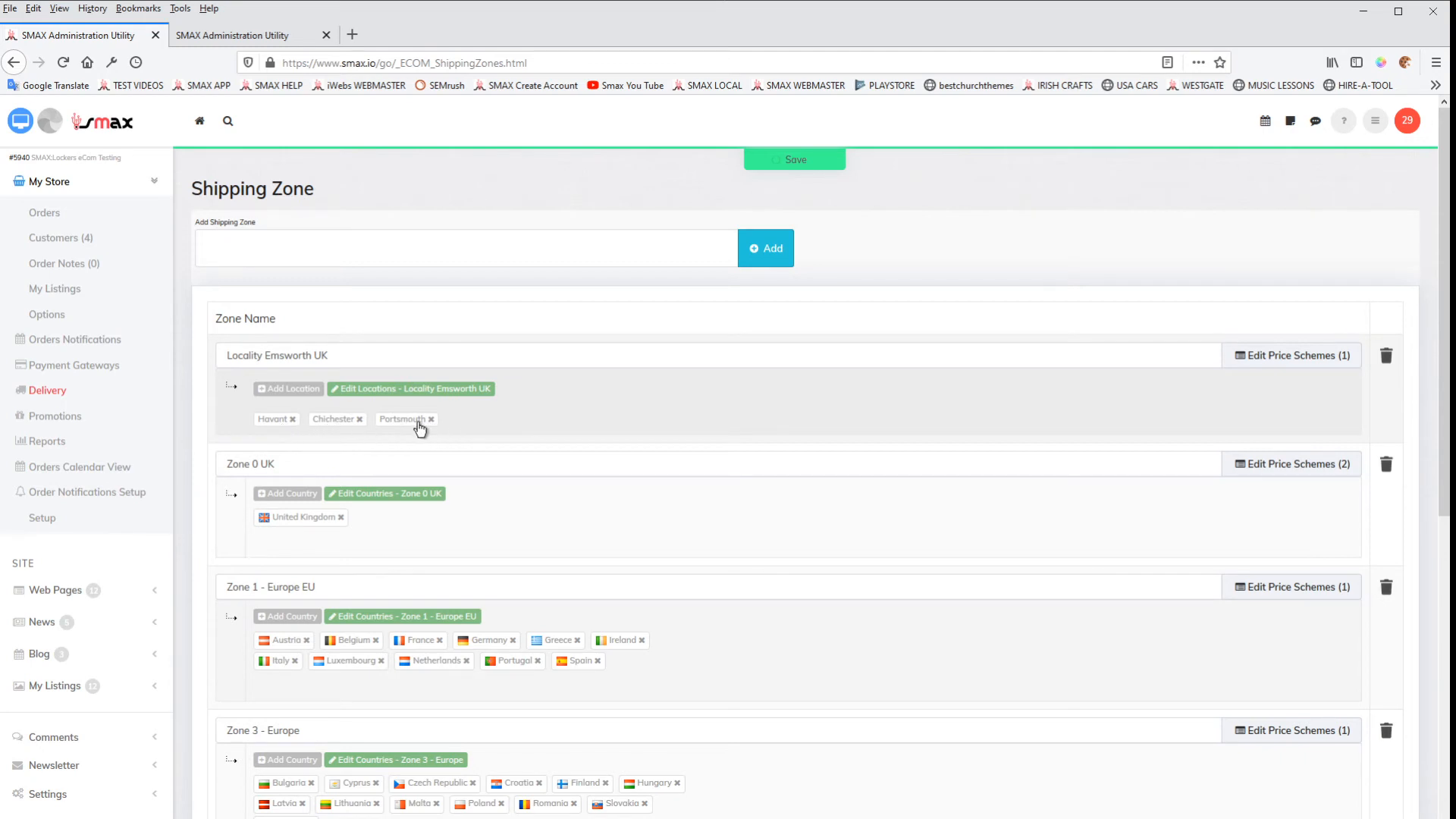
click(277, 35)
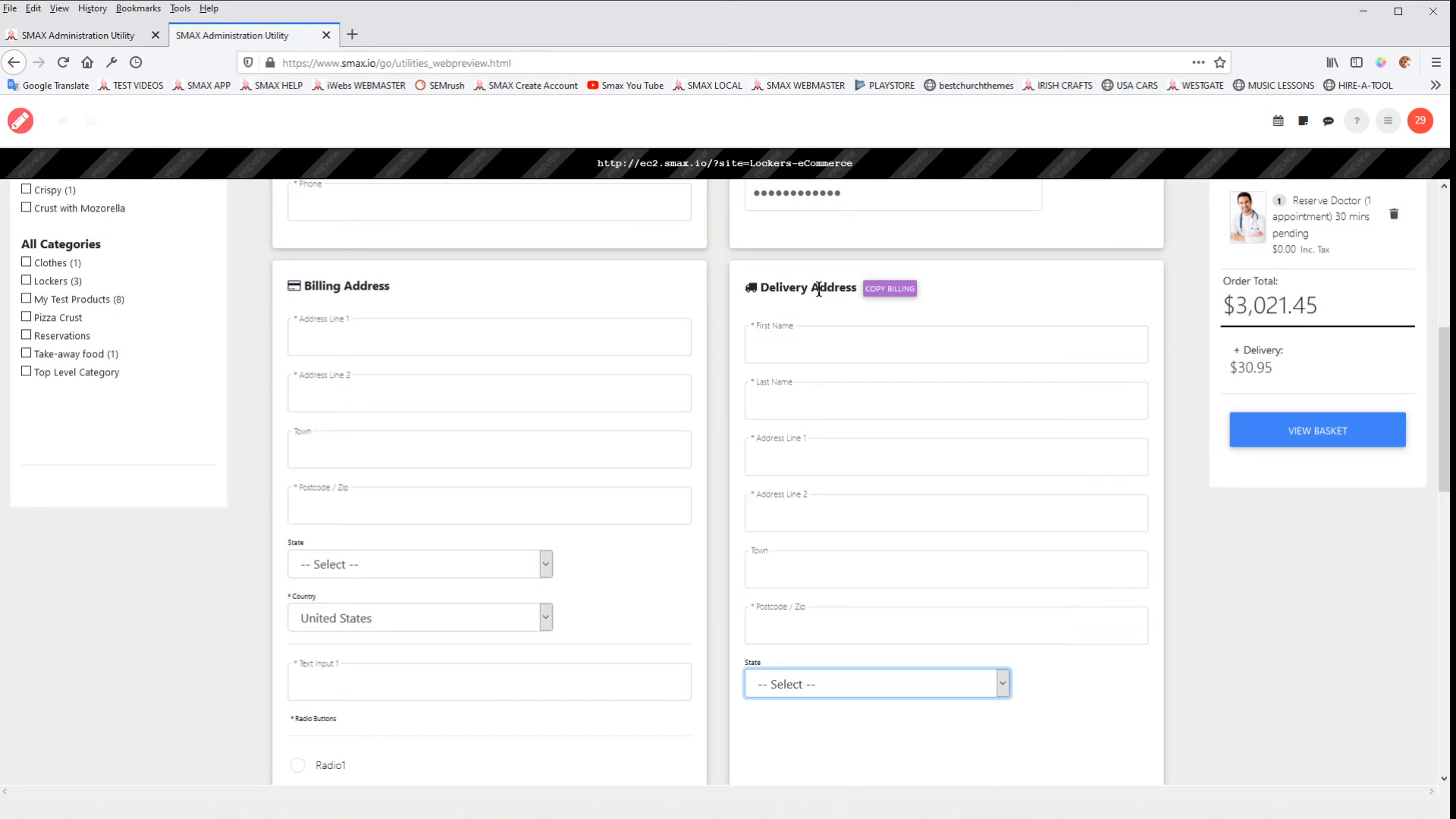
scroll(871, 528, down, 2)
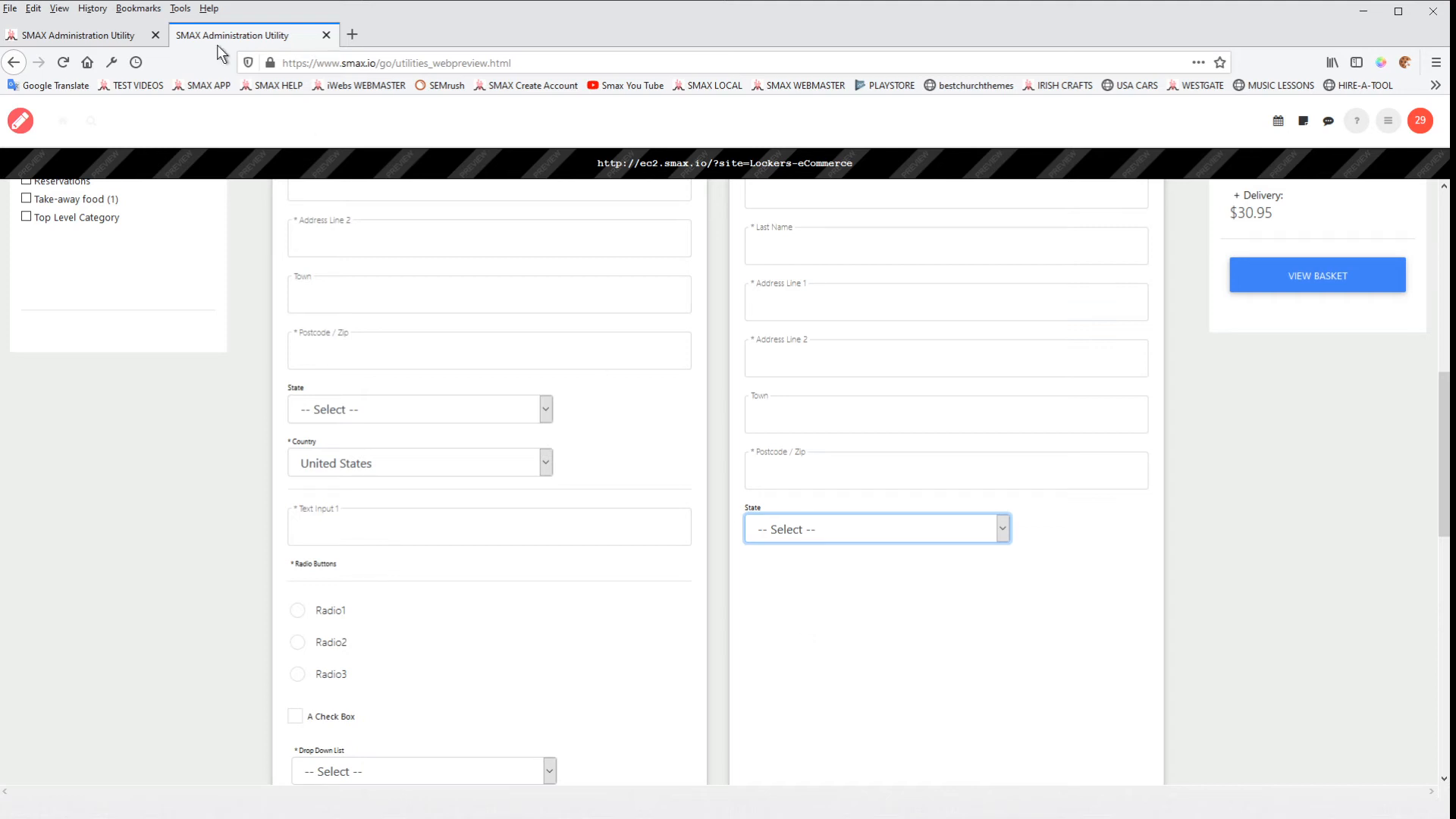
click(110, 35)
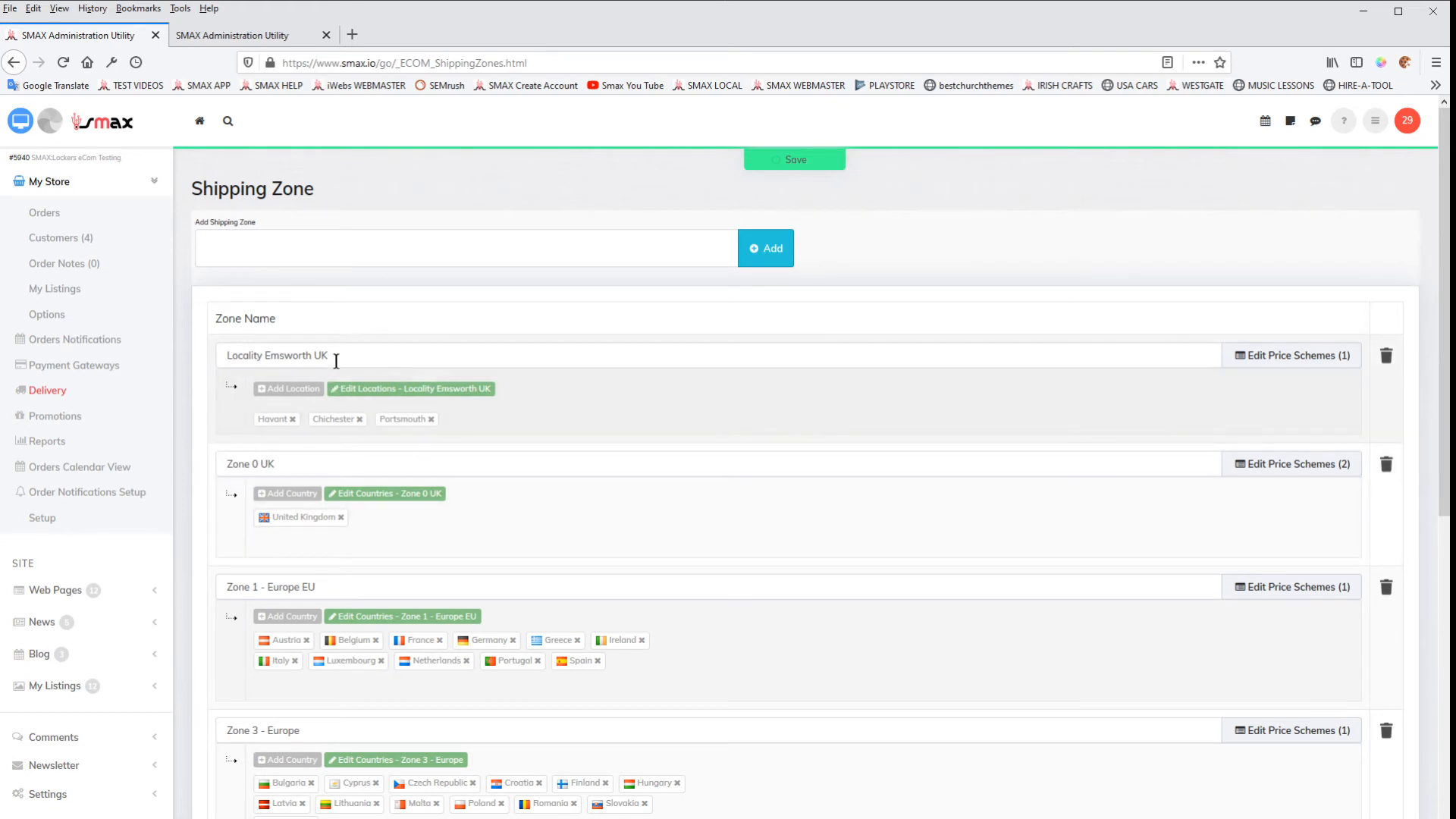
click(197, 38)
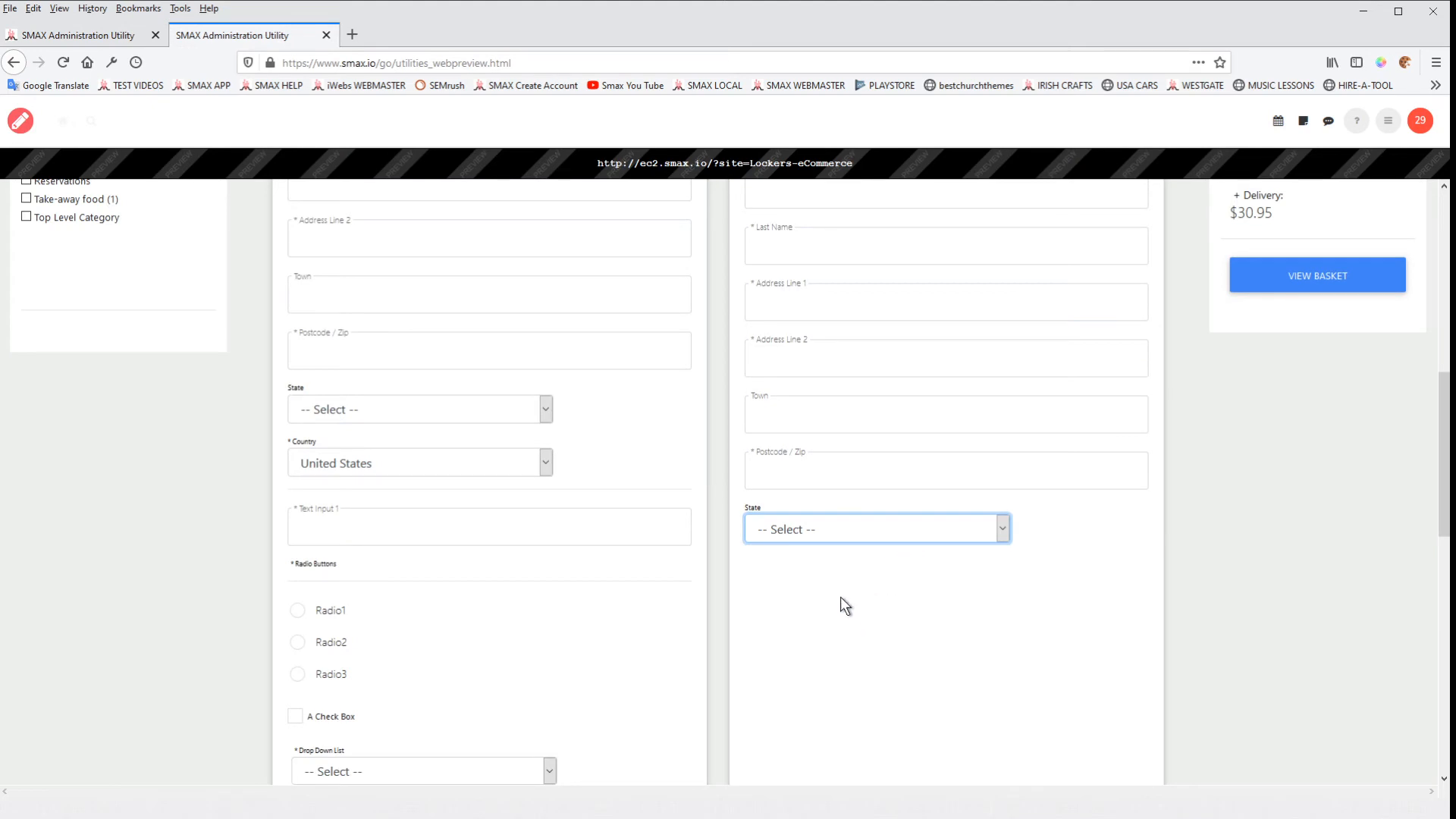
Step: Return to the administration area's shipping zones and add a zone named "Locality Hampshire"
click(111, 32)
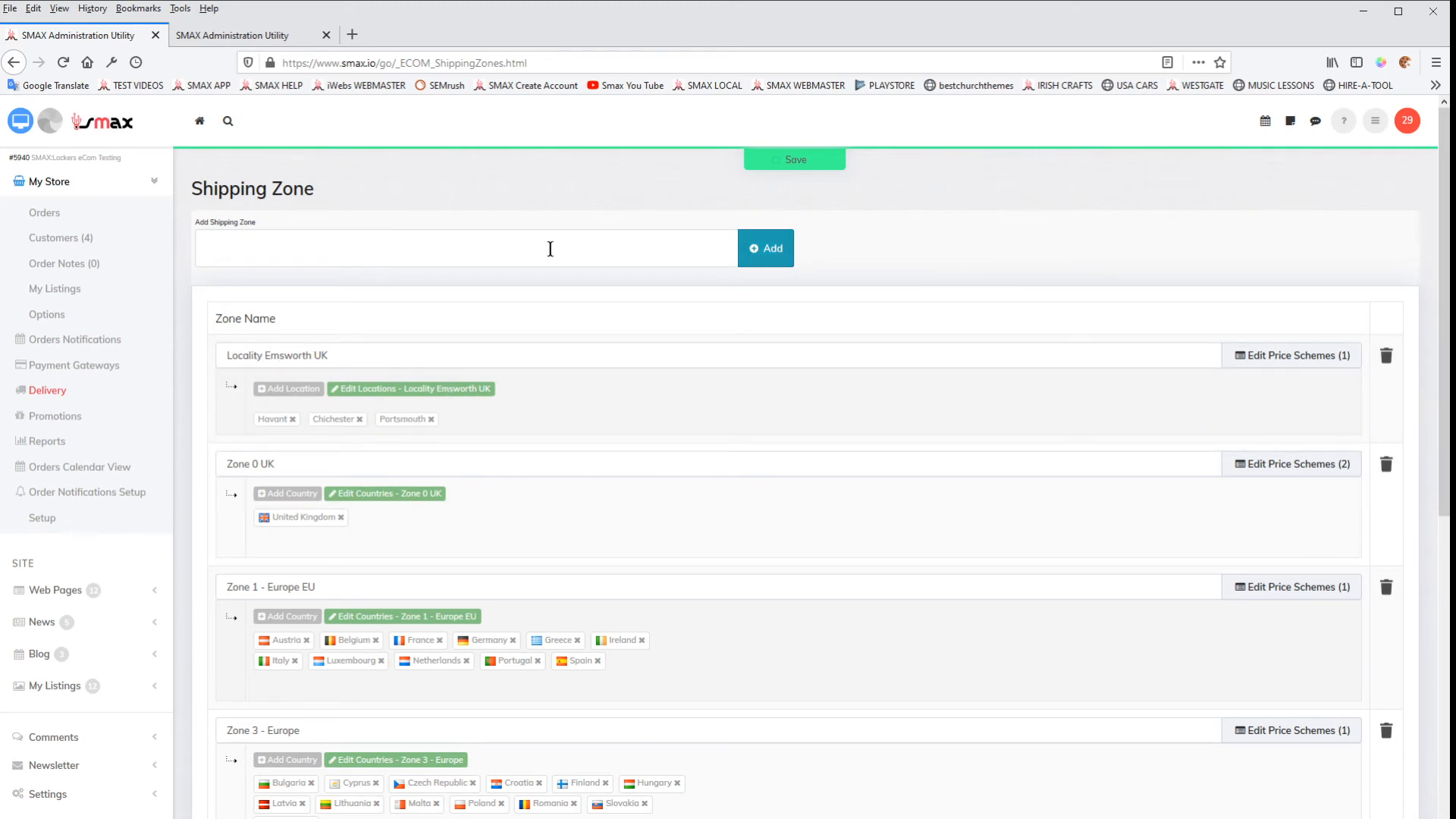
click(336, 250)
text(Lo)
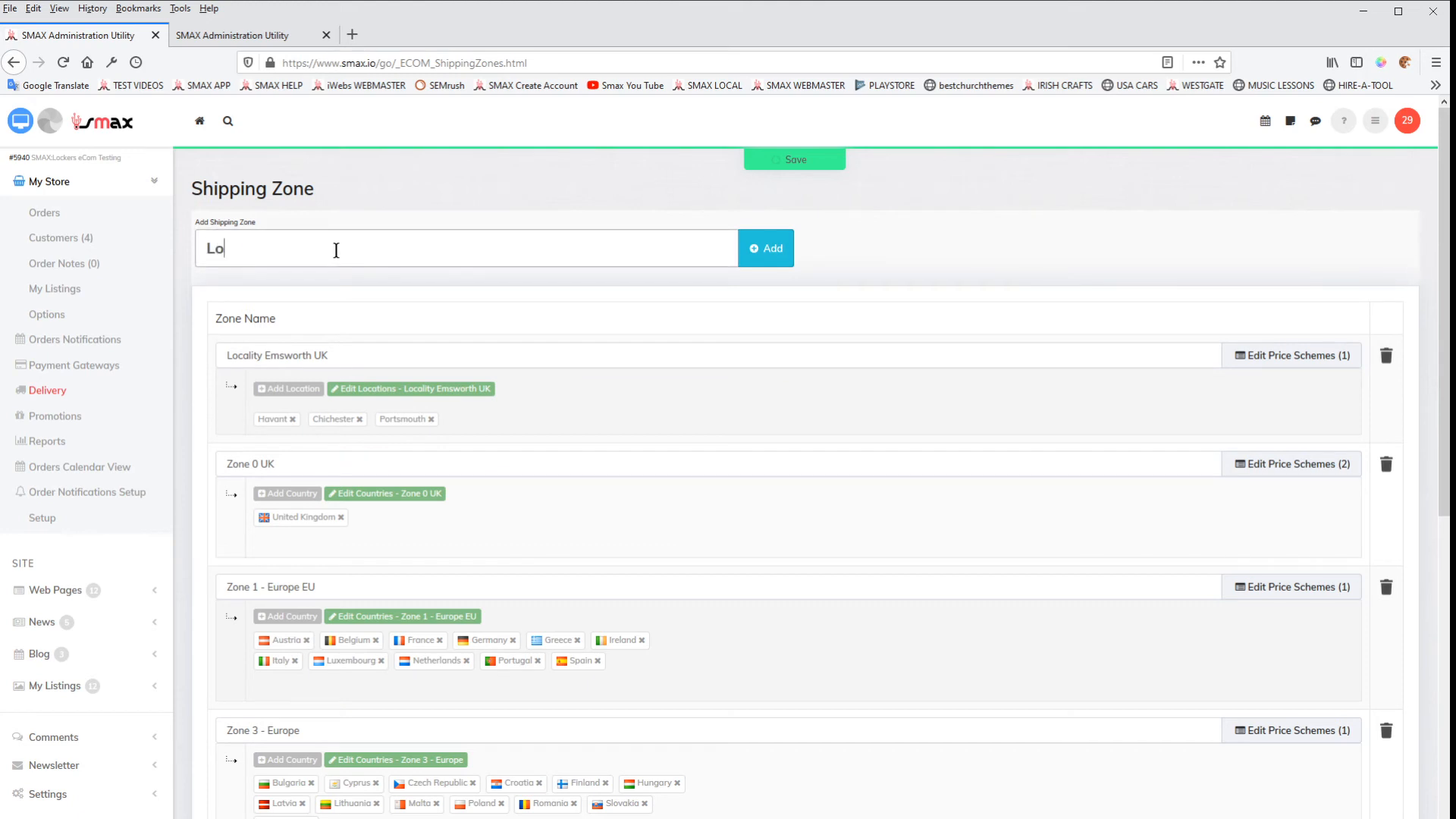
text(cality Hampshire)
click(755, 256)
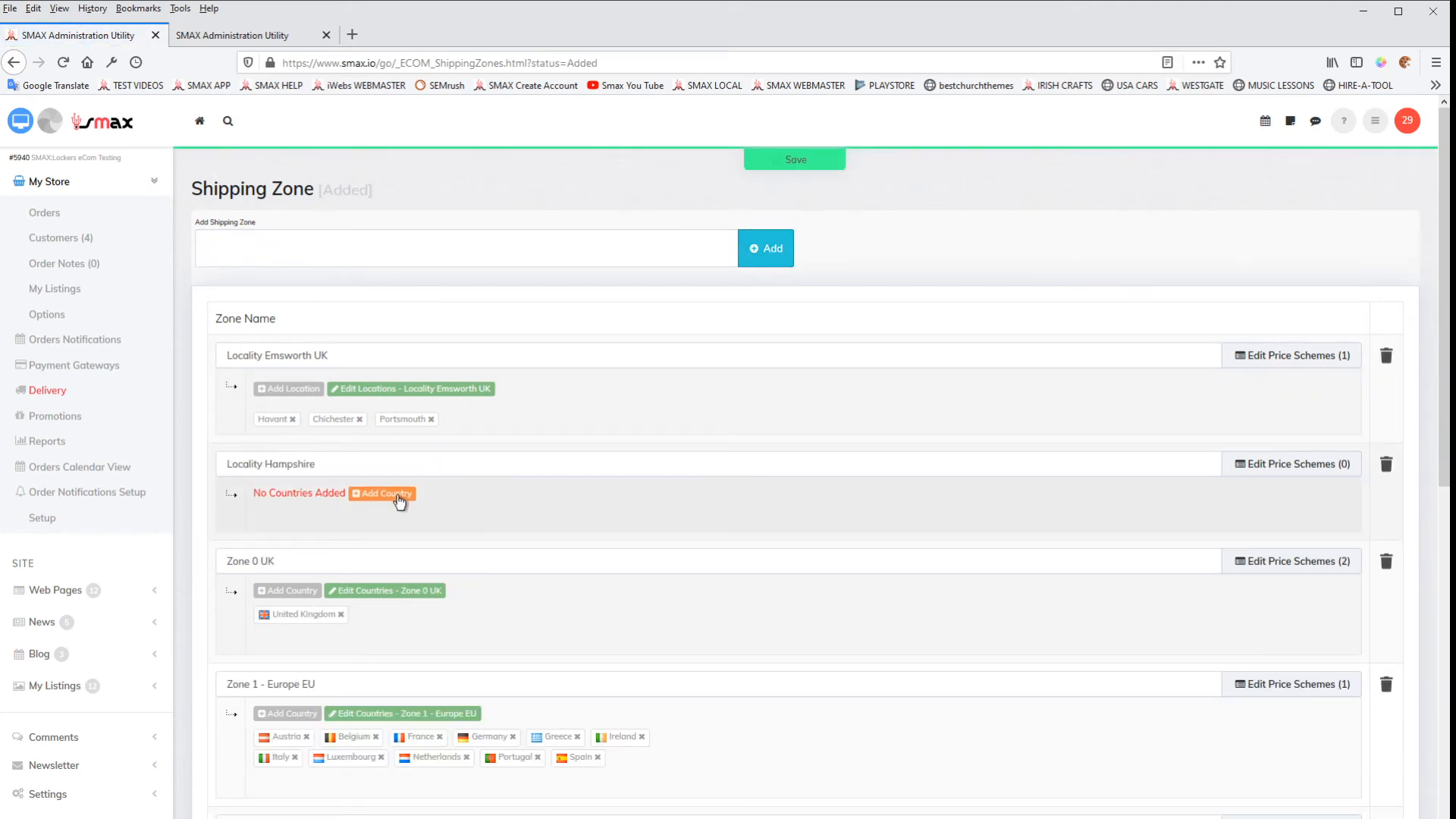
Step: Add Custom Locations to the Locality Hampshire zone
click(398, 495)
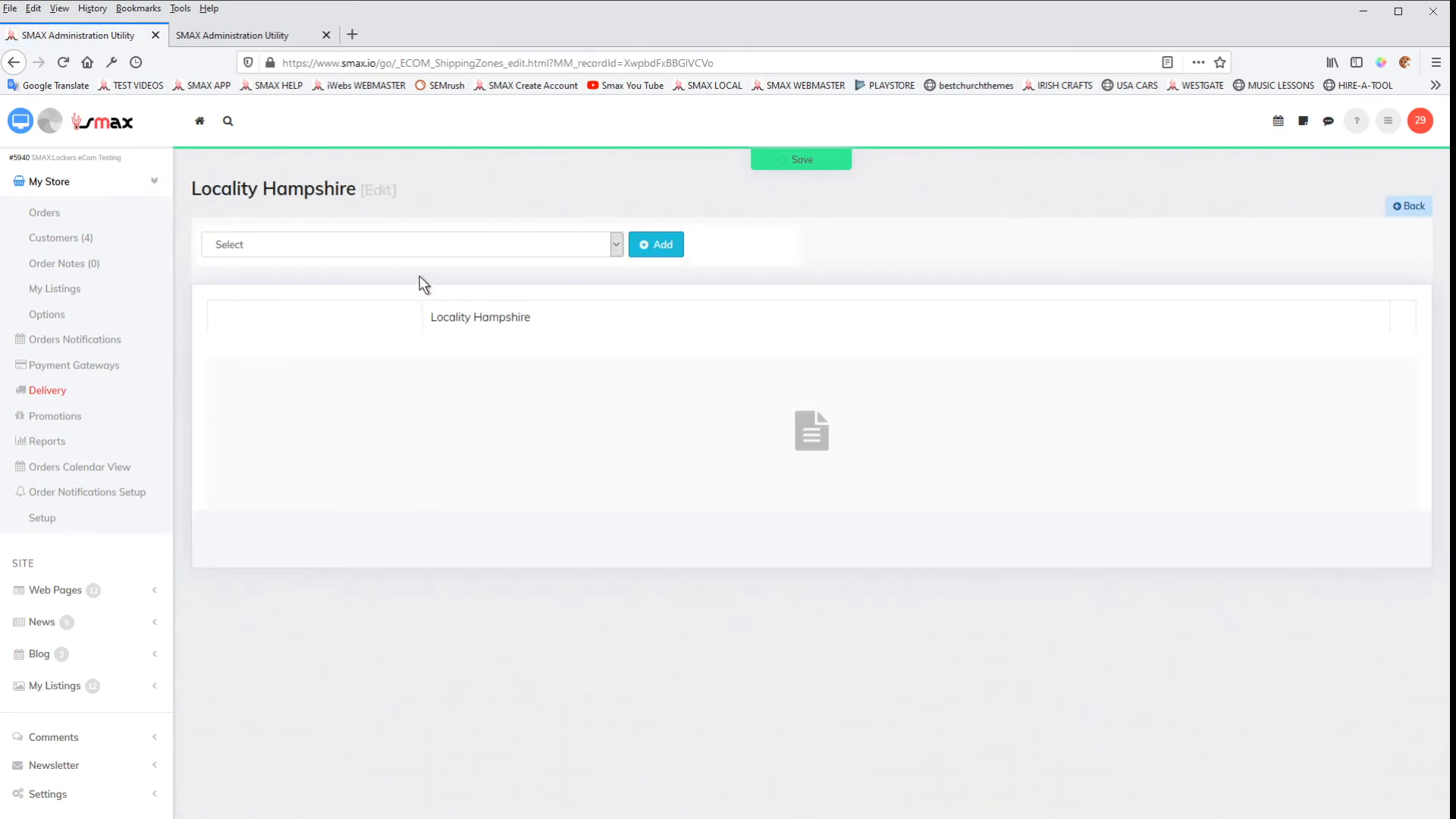
click(443, 247)
click(379, 291)
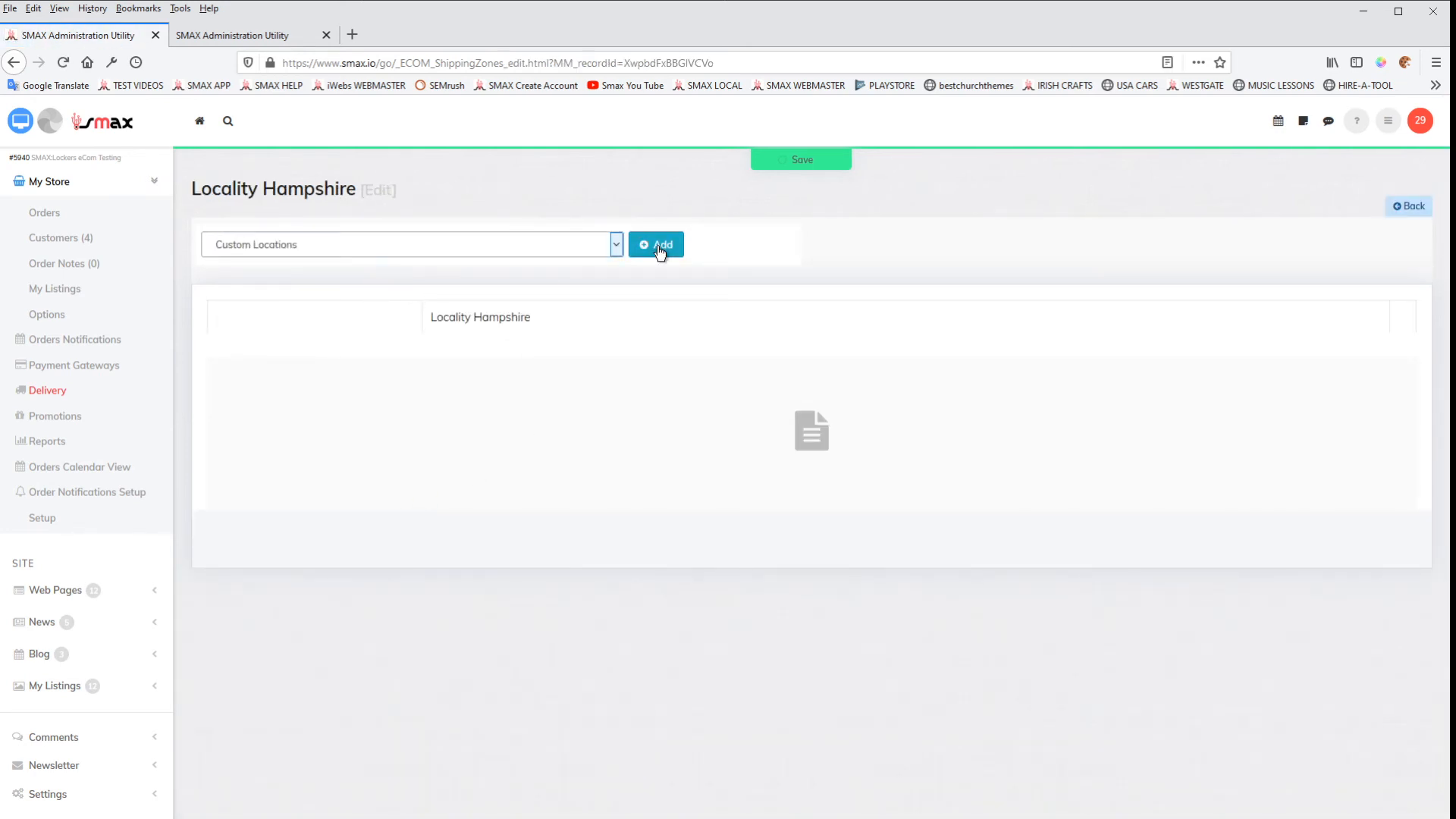
click(658, 247)
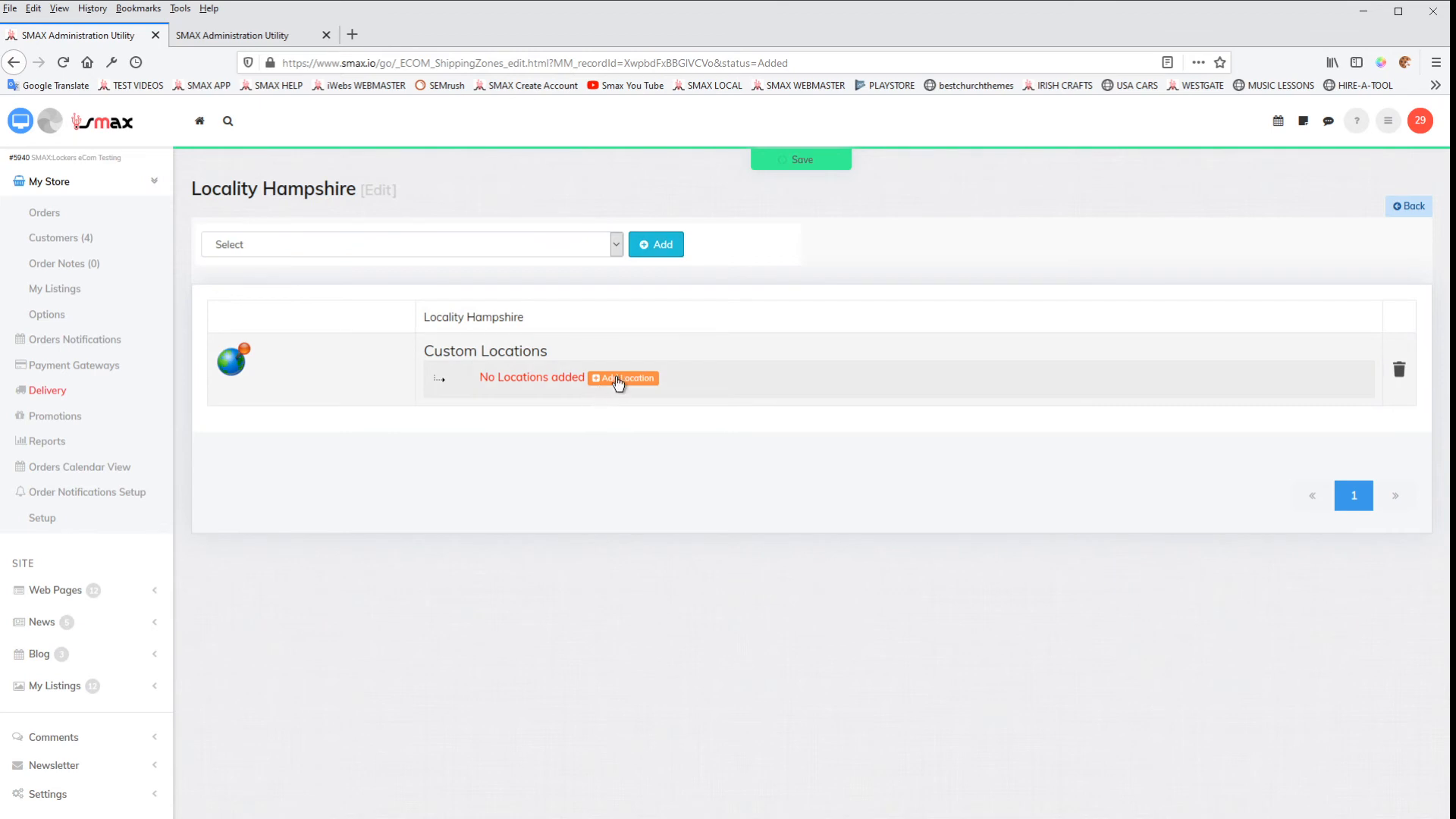
Step: Add "Southampton" to the Locality Hampshire zone's custom locations
click(619, 379)
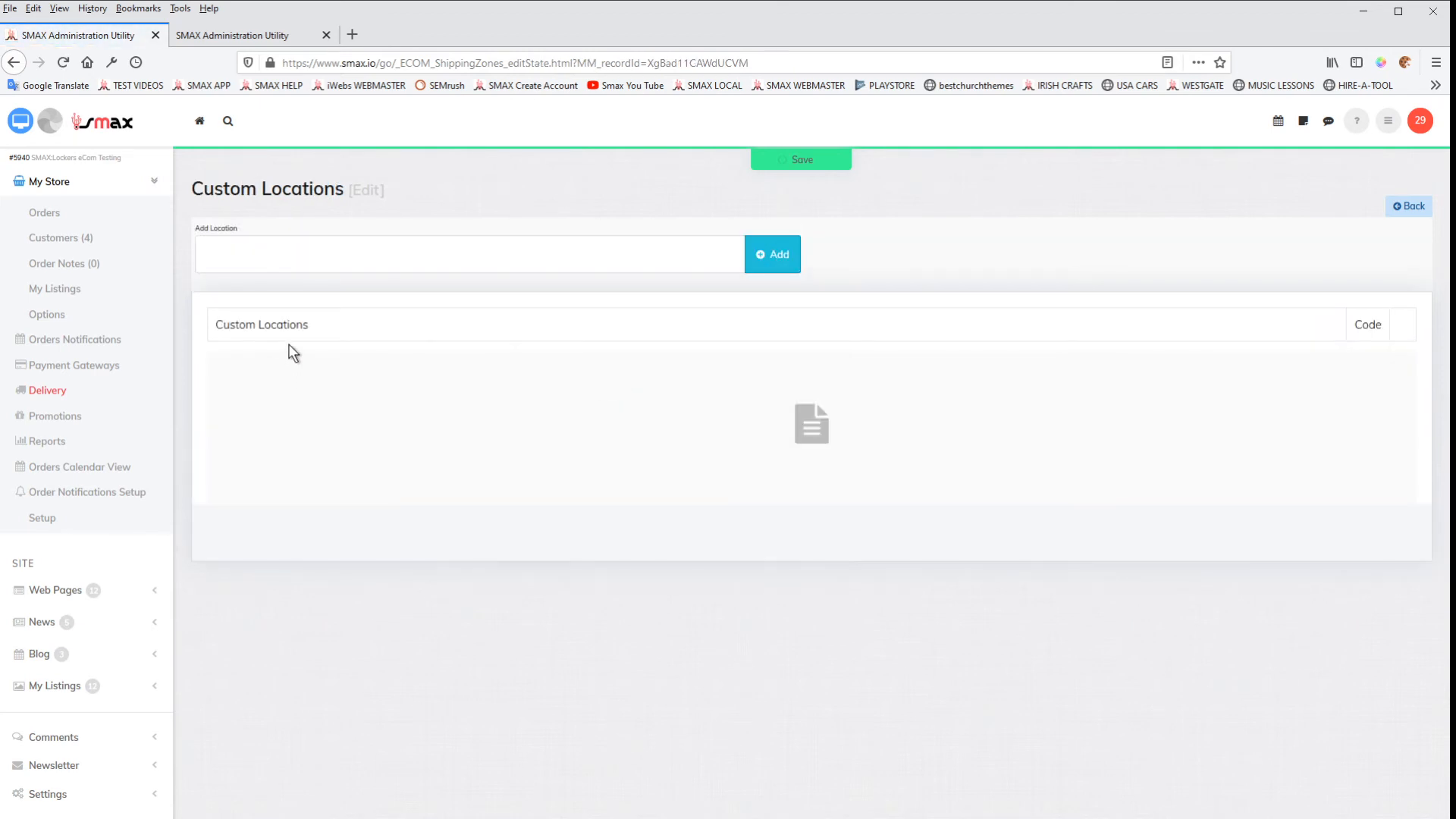
click(298, 271)
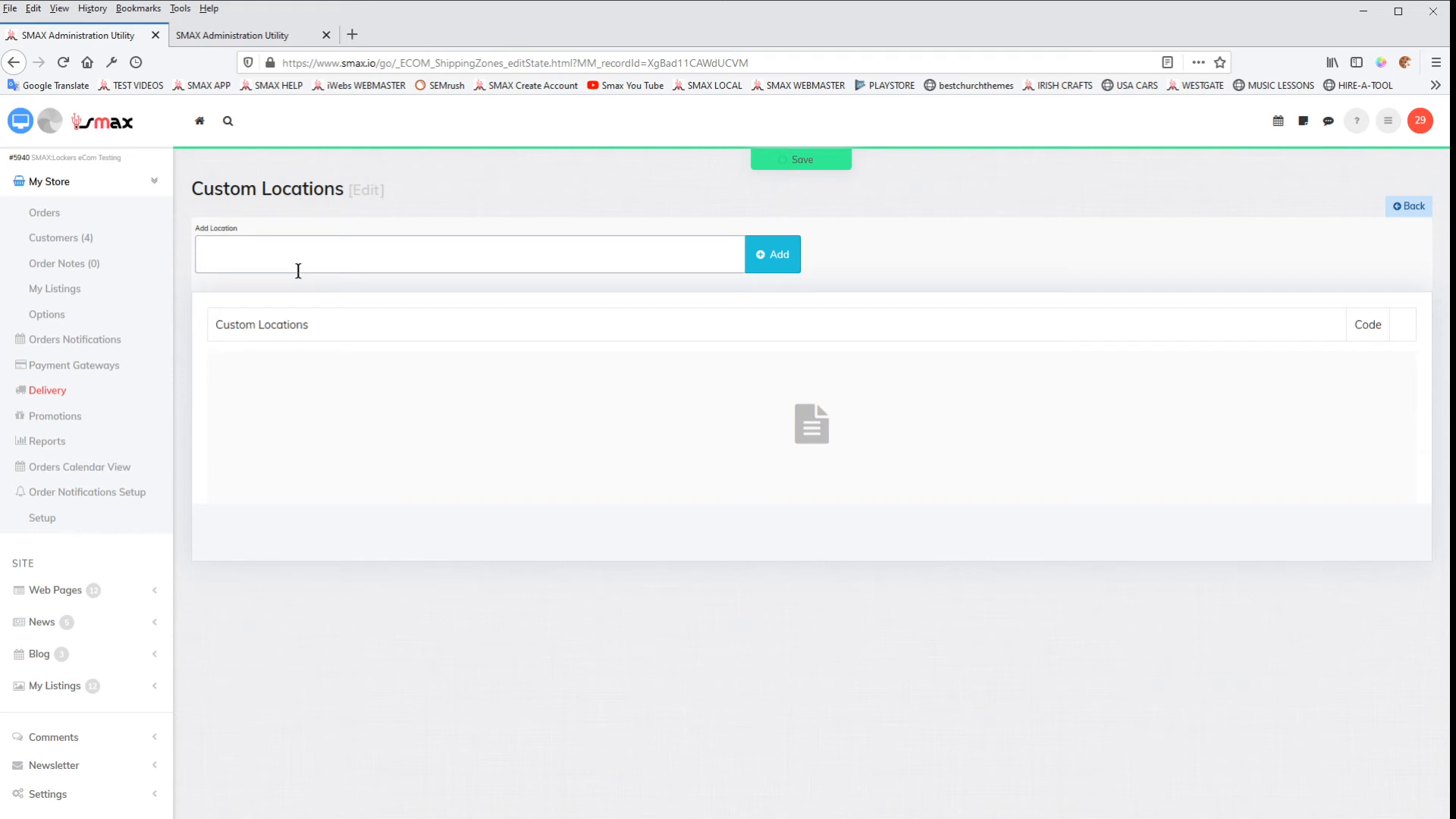
text(Southam)
key(BackSpace)
text(mpton)
click(778, 254)
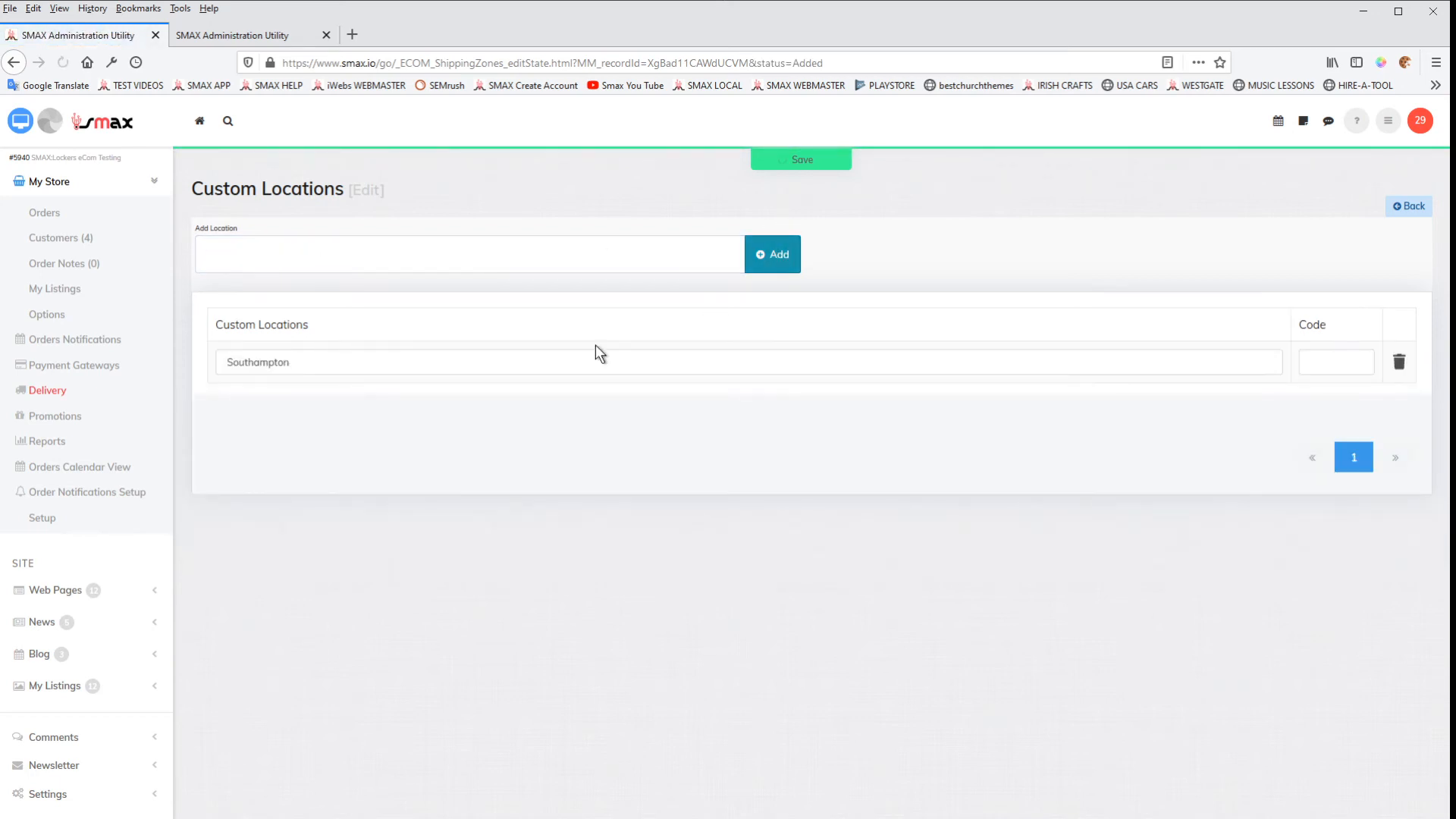
Step: Return to the shipping zones list and delete the Locality Hampshire zone
click(47, 392)
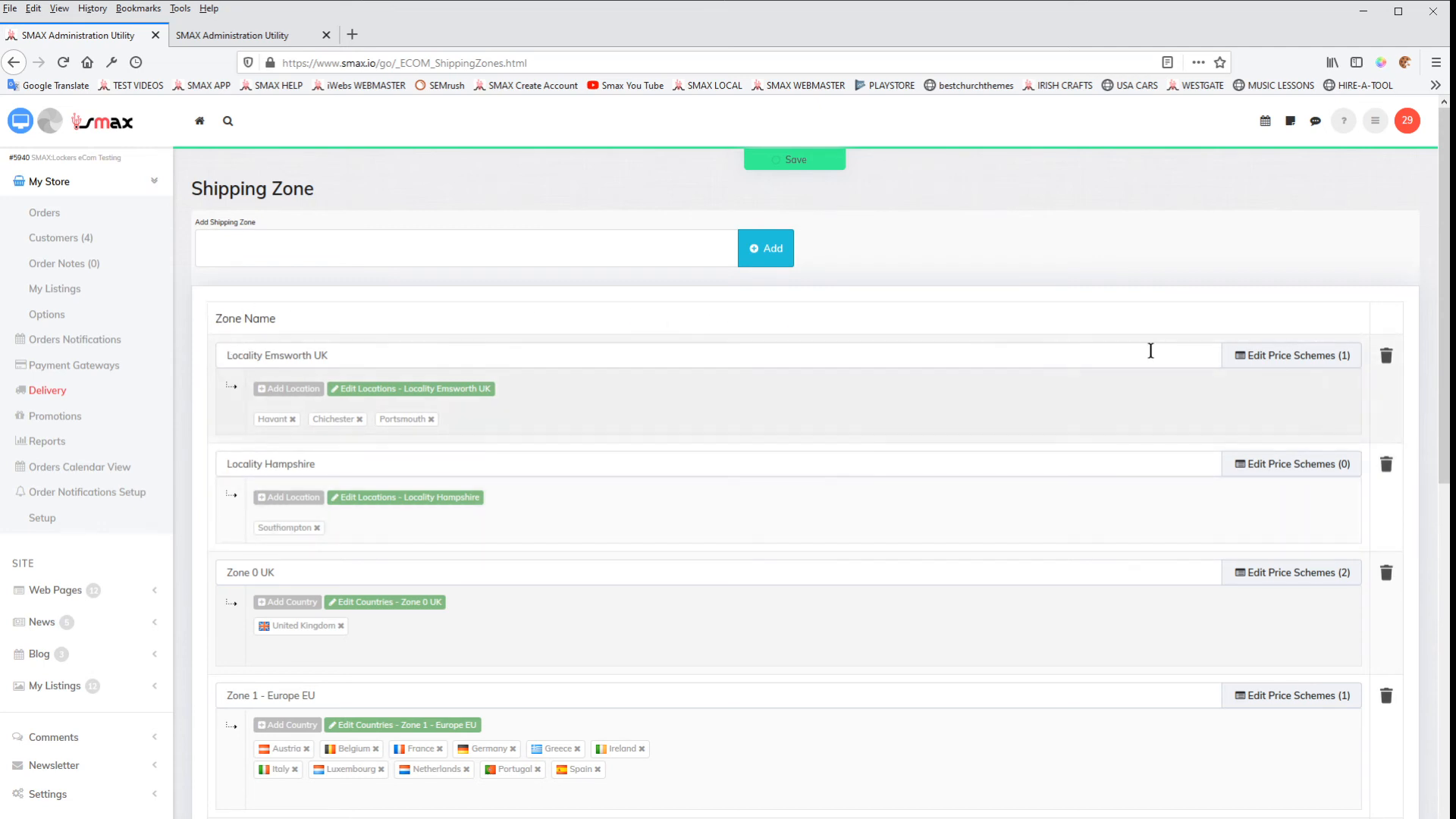
click(1387, 466)
click(758, 393)
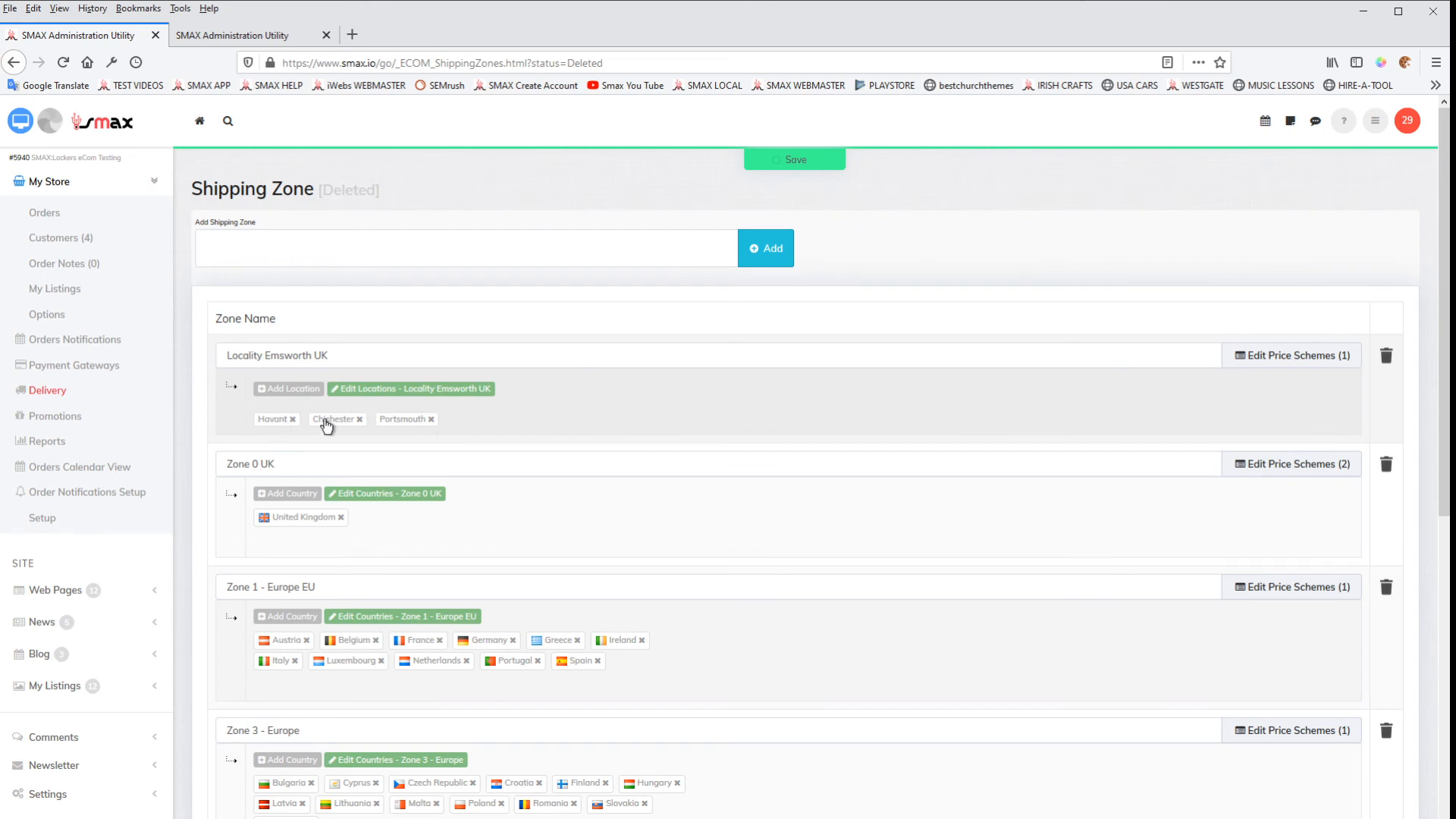
Step: Review the Locality Emsworth UK zone's pricing scheme and its custom locations, and return to the shipping zones list
click(1283, 362)
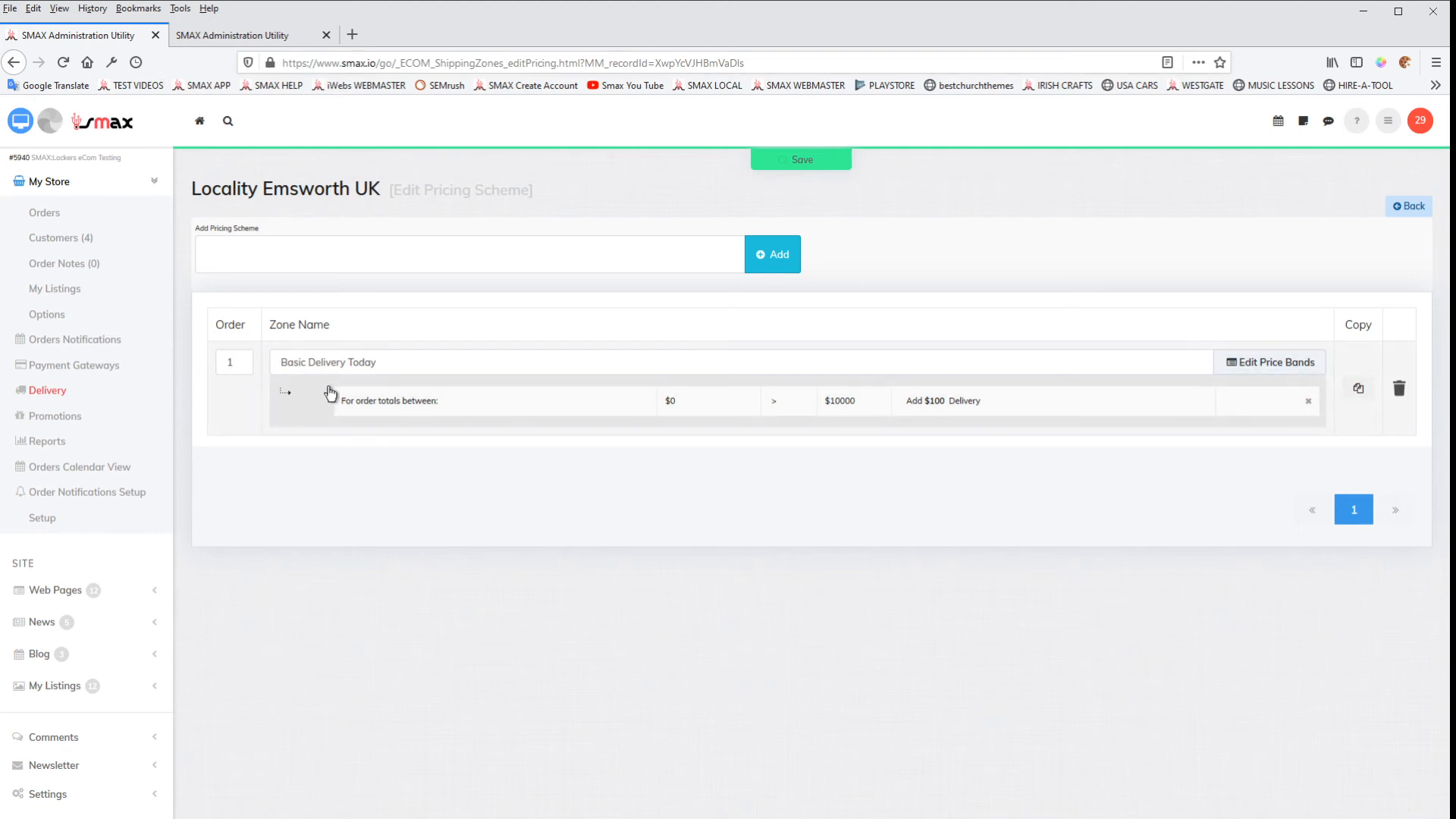
click(63, 392)
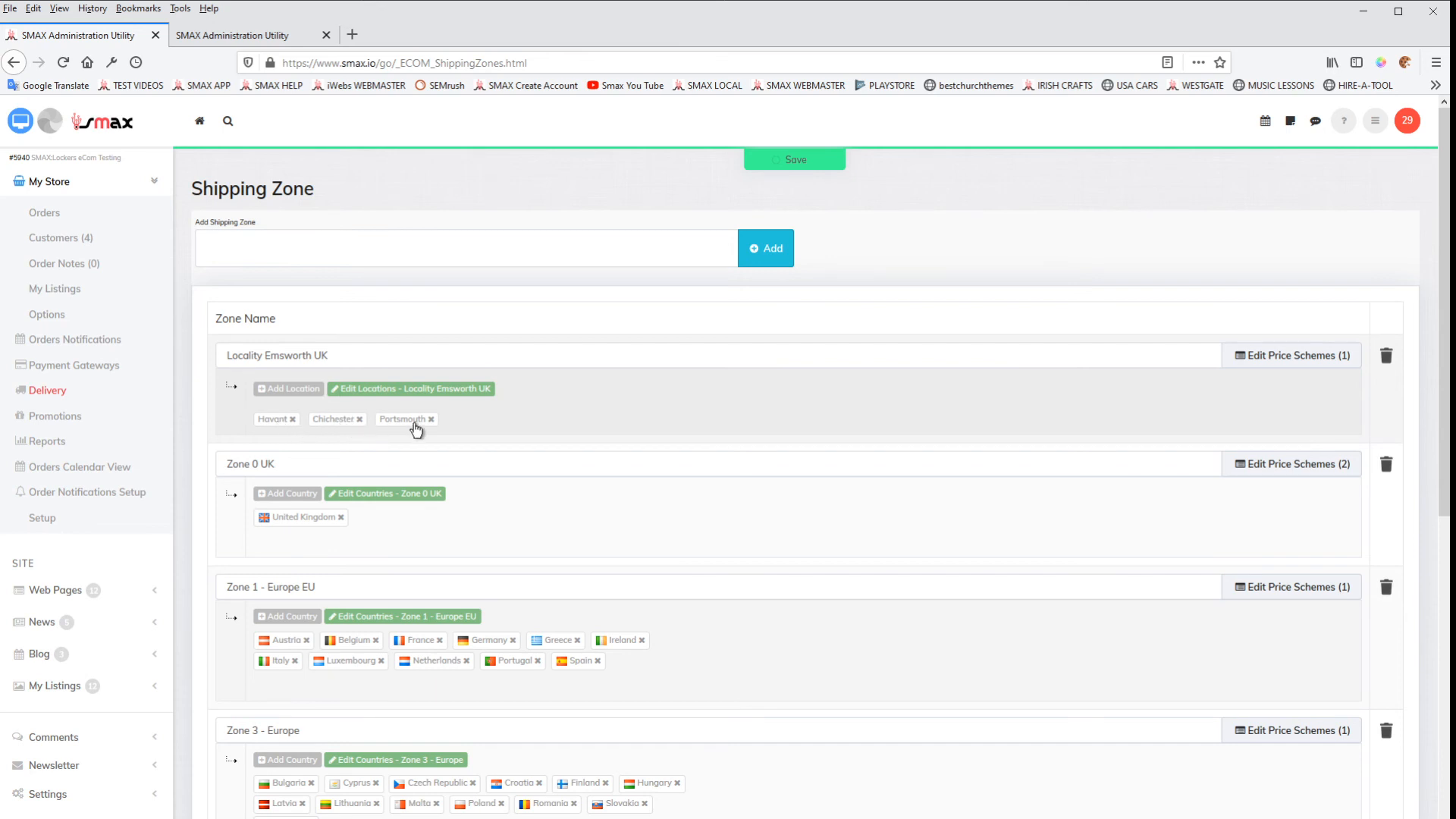
click(387, 390)
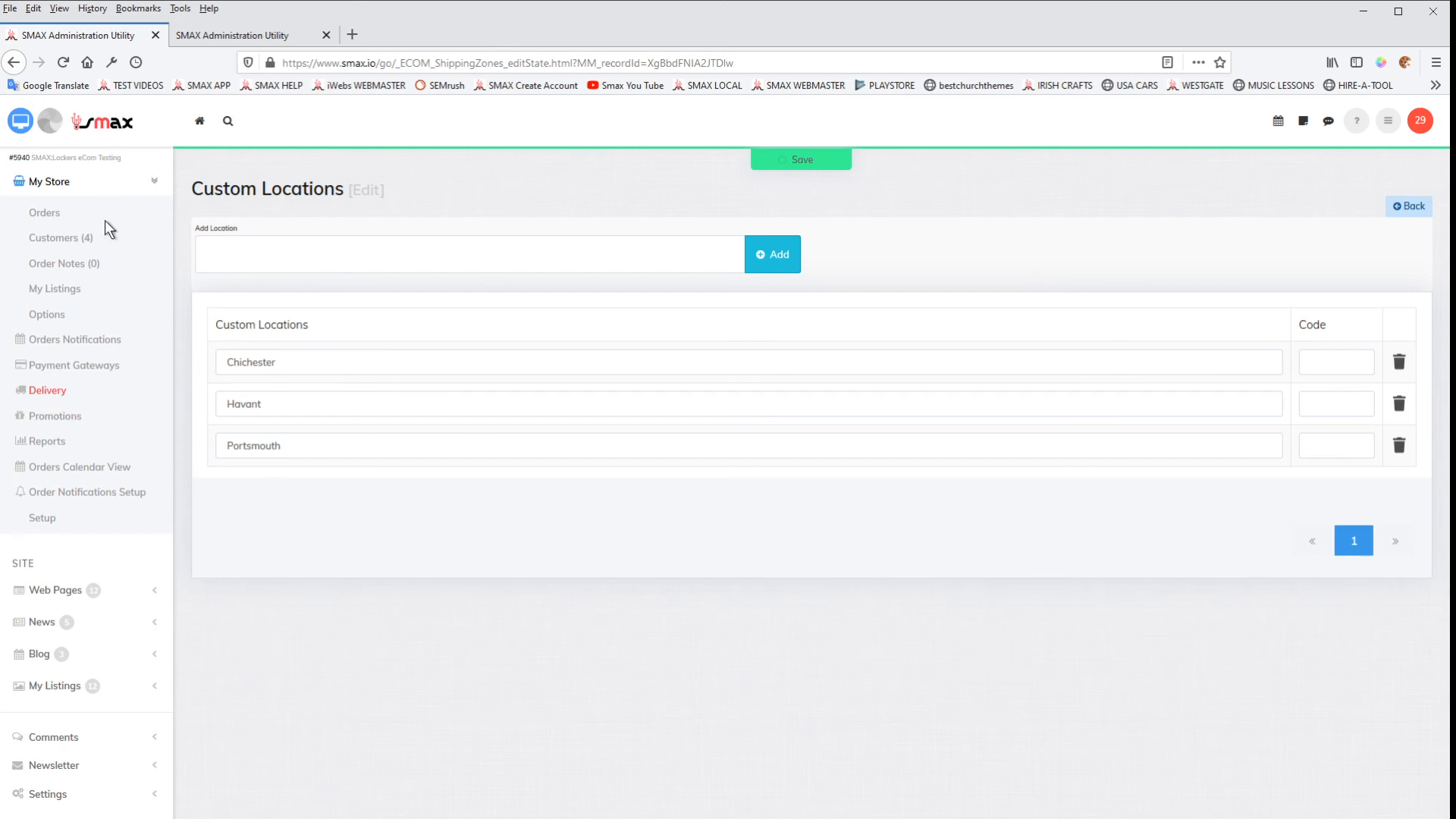
click(13, 62)
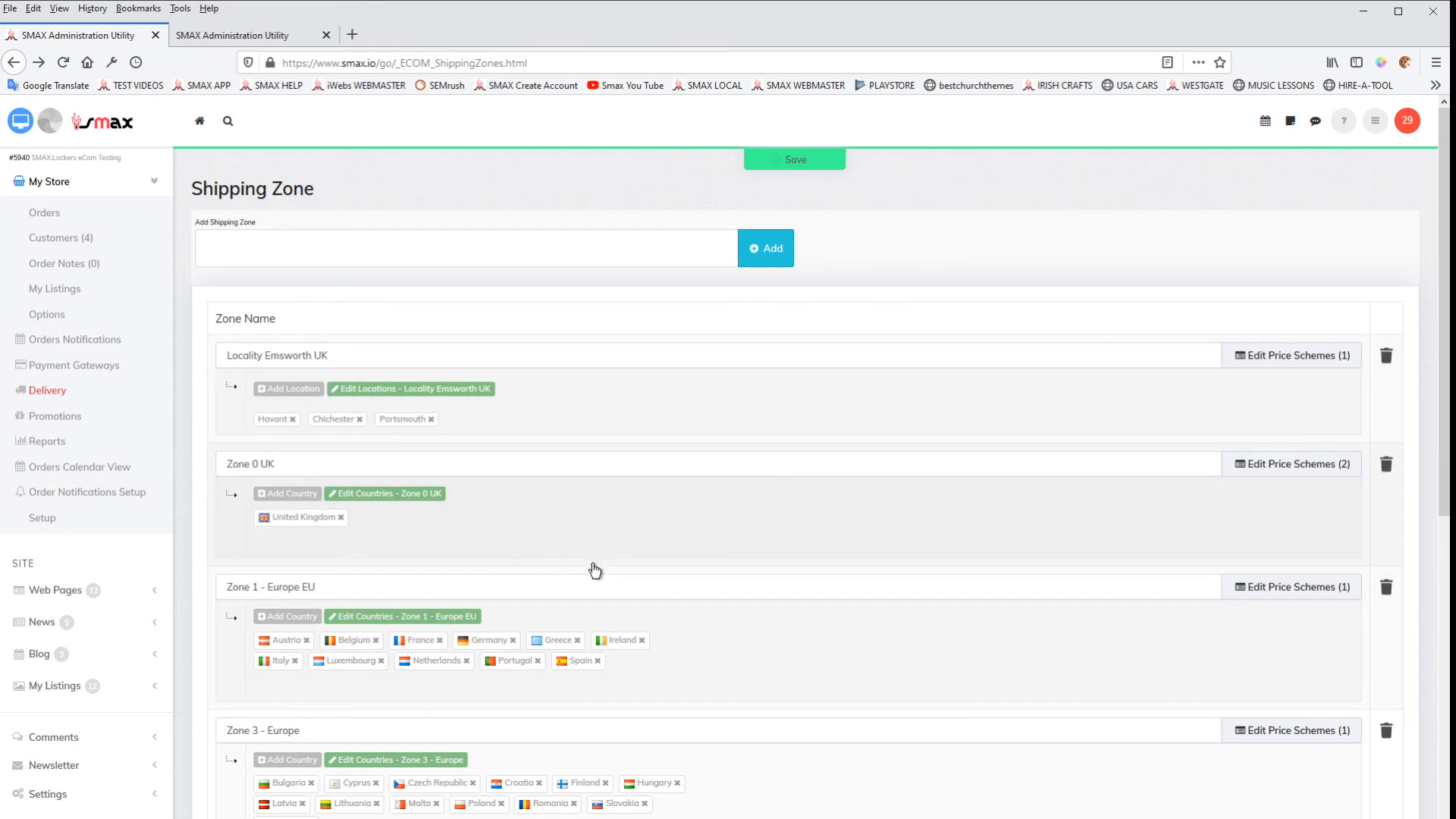
Step: Look through the full list of shipping zones and recheck the custom locations of Locality Emsworth UK
scroll(595, 571, down, 4)
scroll(589, 569, up, 4)
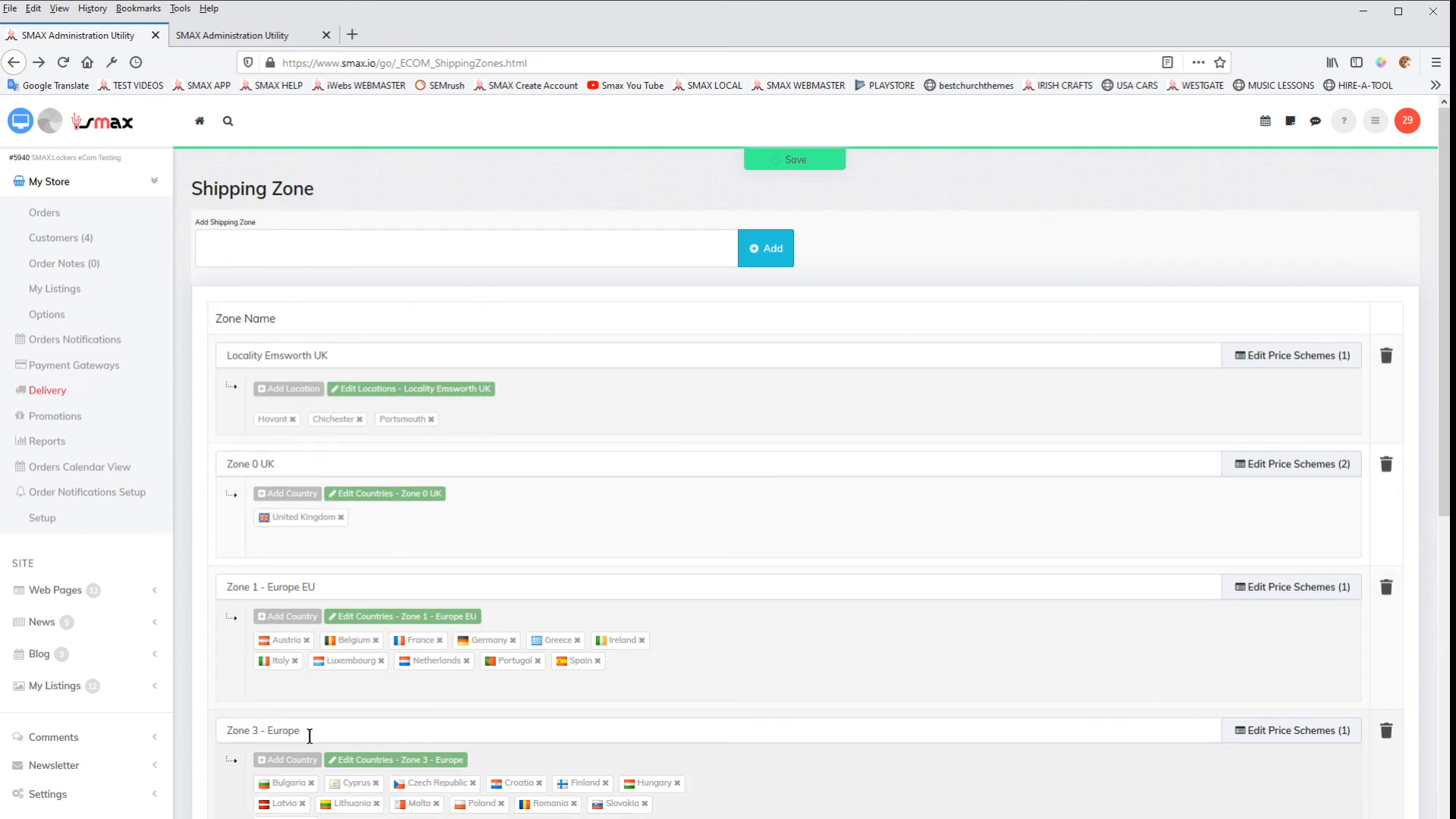
scroll(367, 757, down, 6)
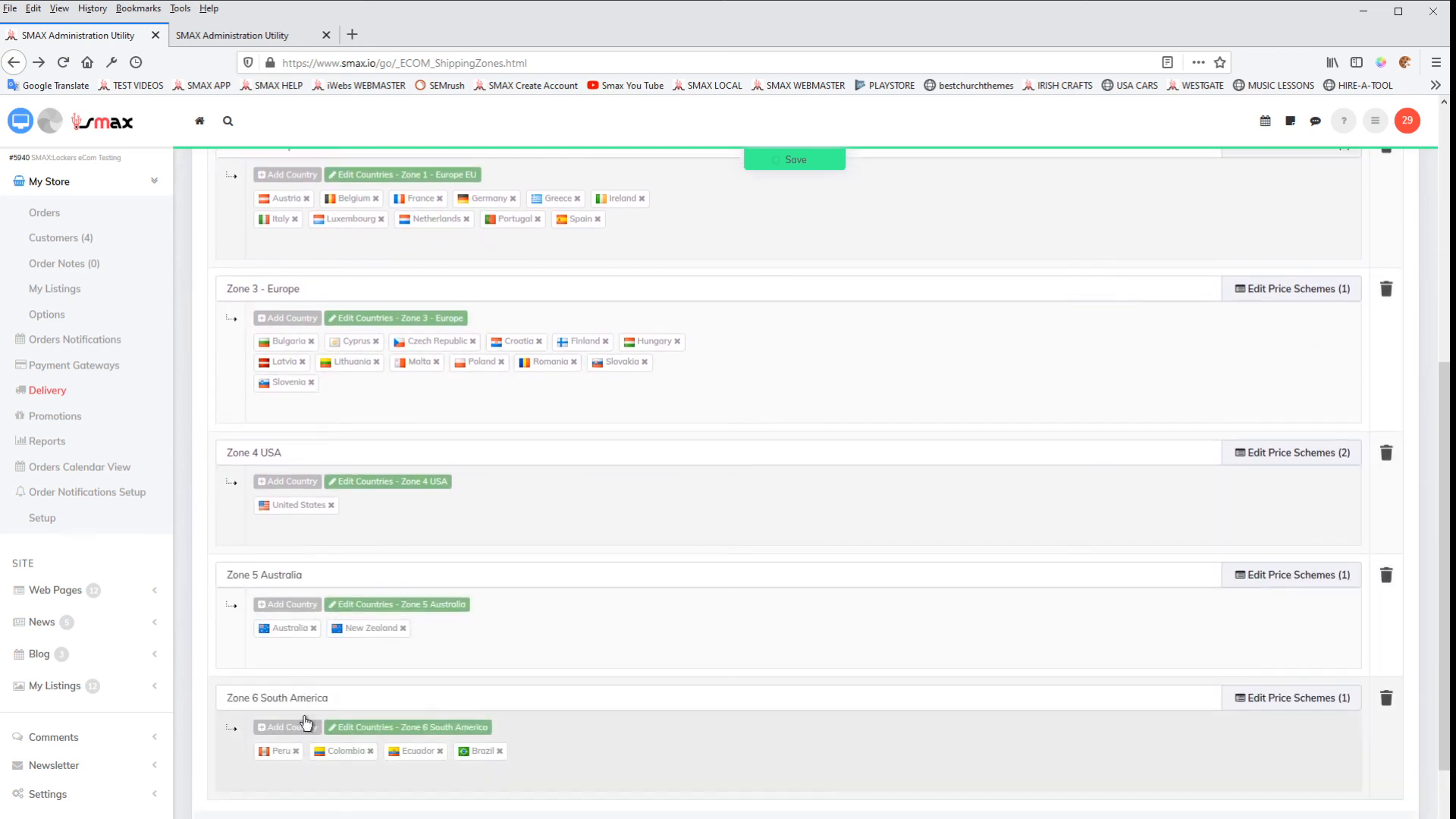
scroll(374, 717, up, 3)
scroll(374, 717, up, 3)
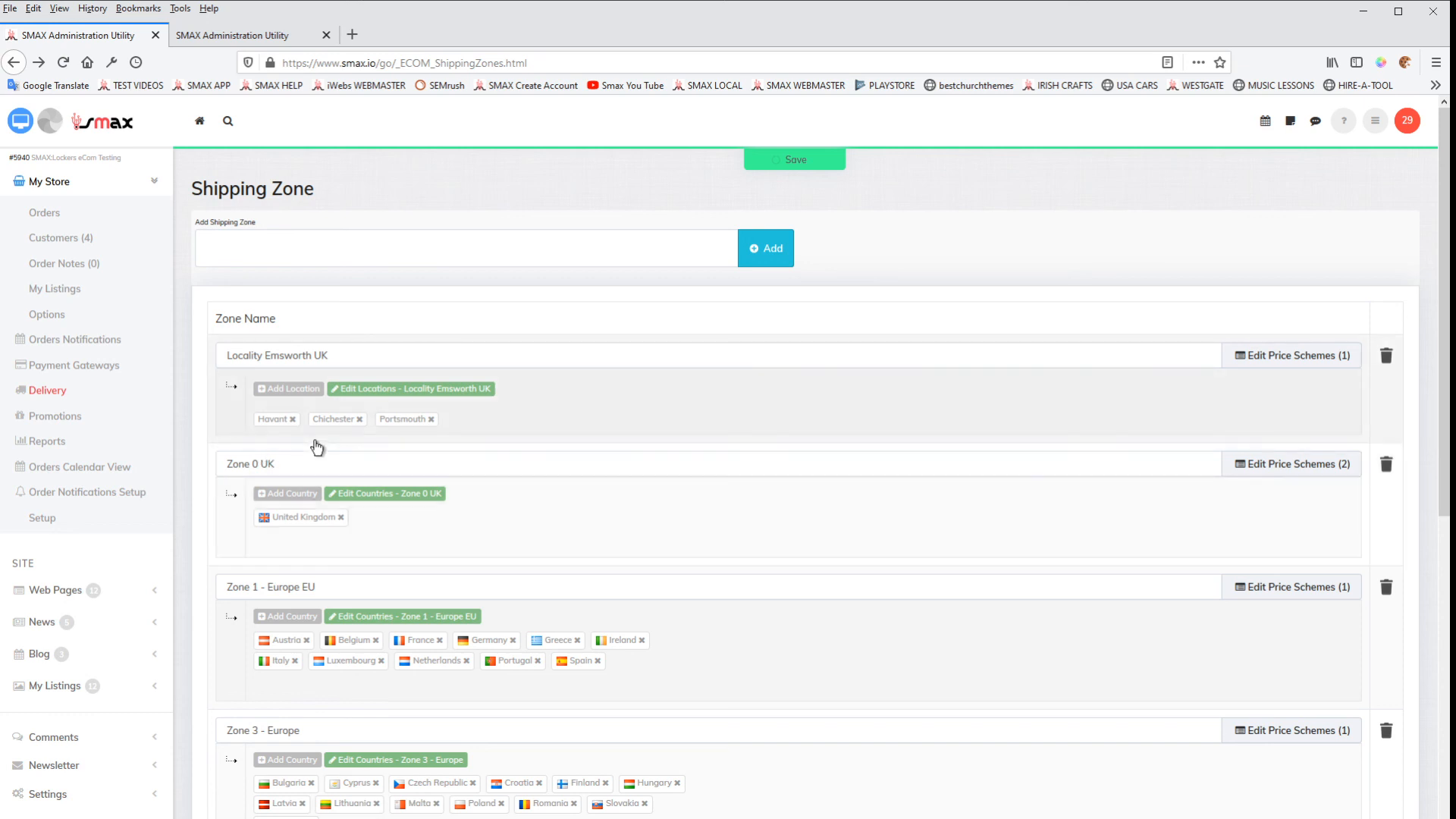
click(359, 389)
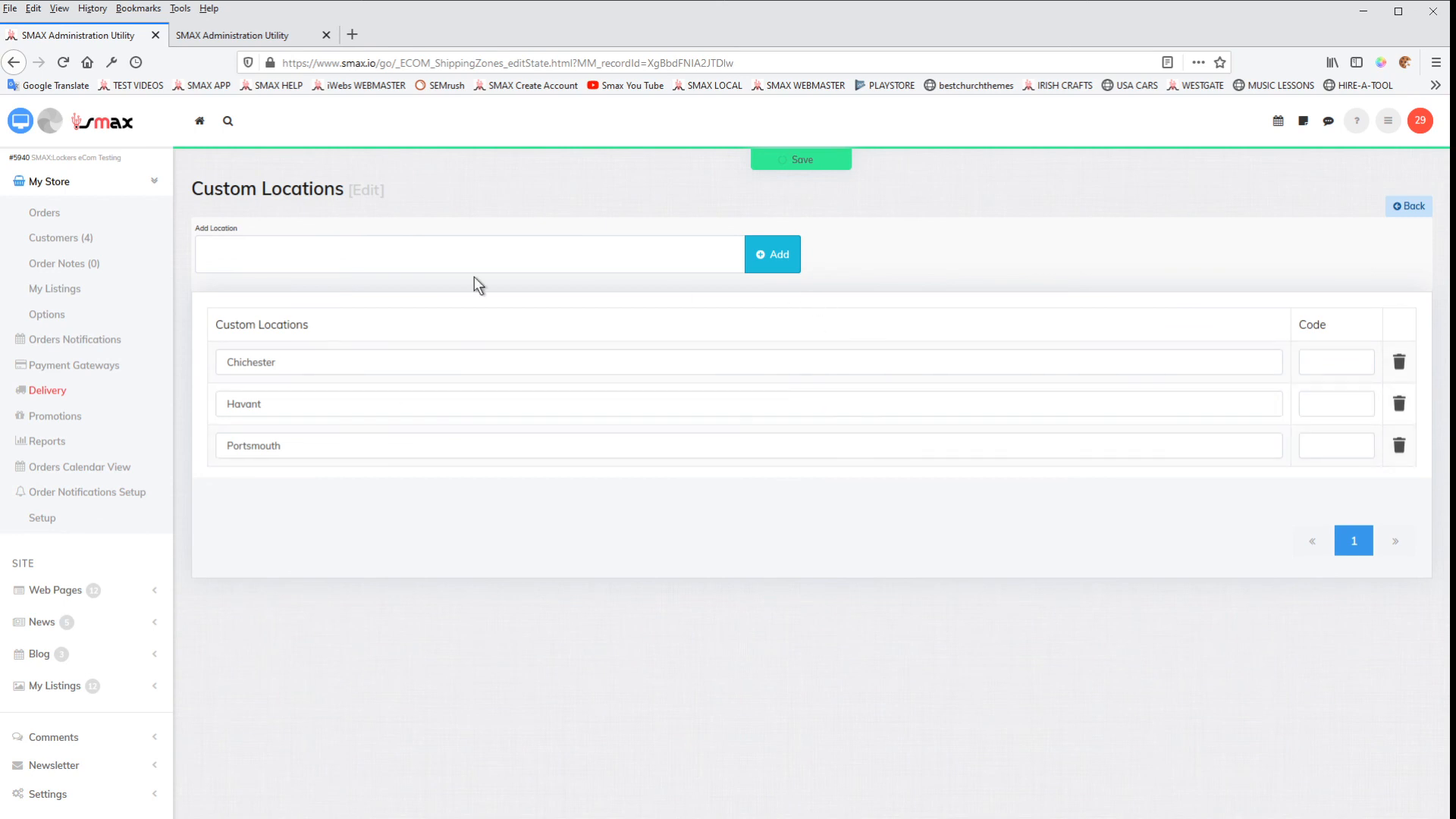
click(14, 62)
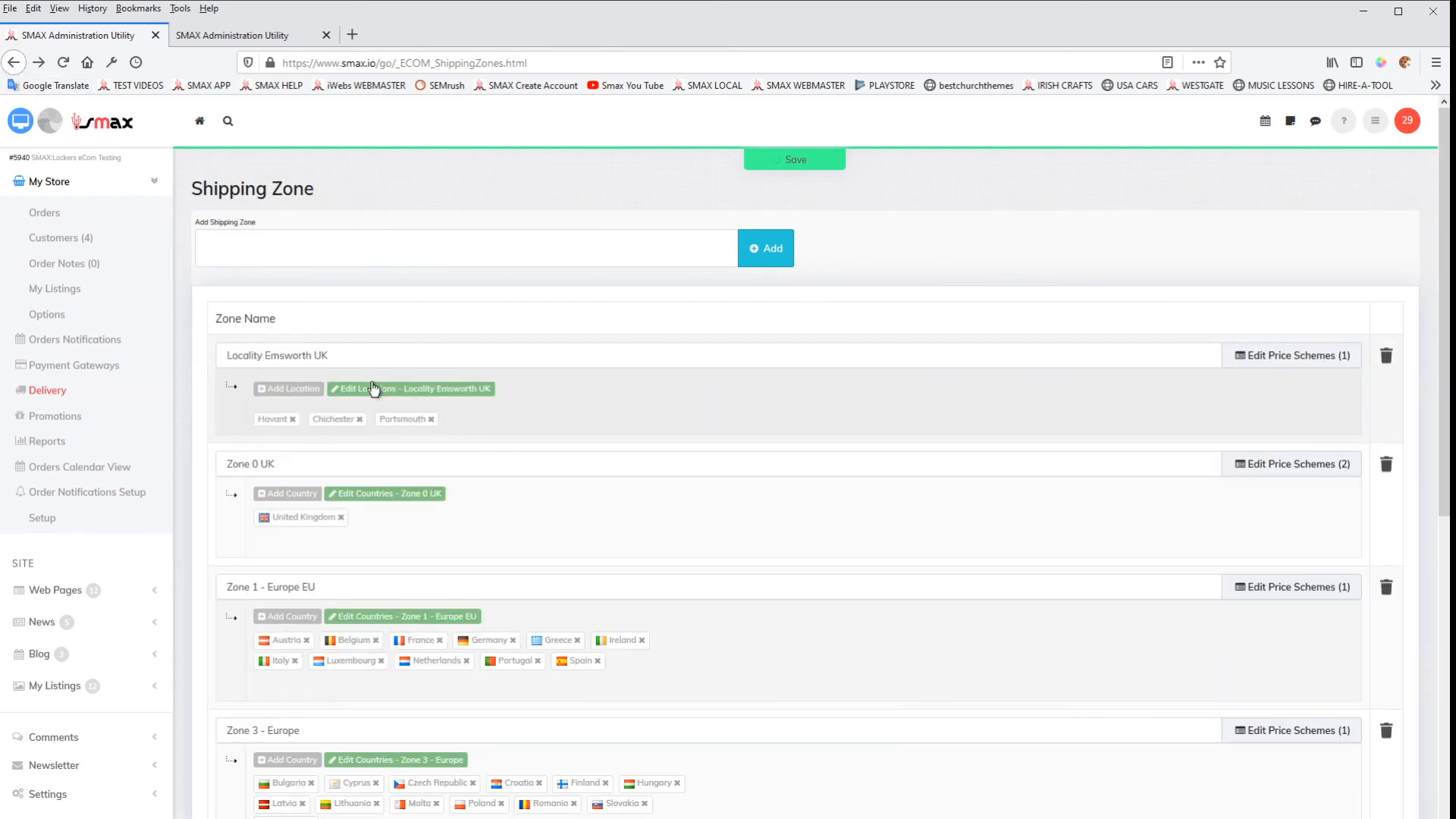
Step: Set the fixed amount of Locality Emsworth UK's Basic Delivery Today price band to $0, save it, and switch to the store preview
click(1287, 362)
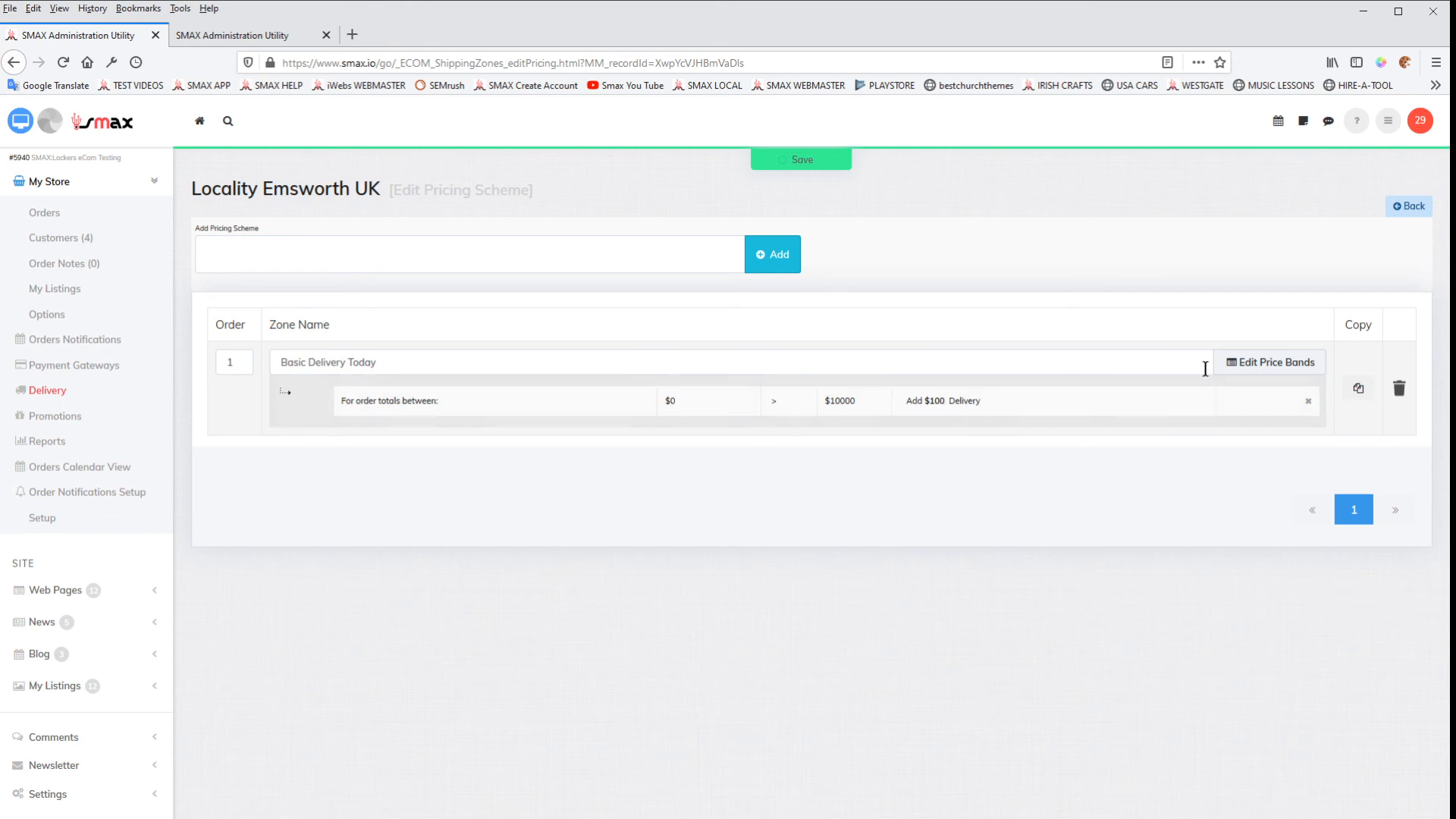
click(1263, 371)
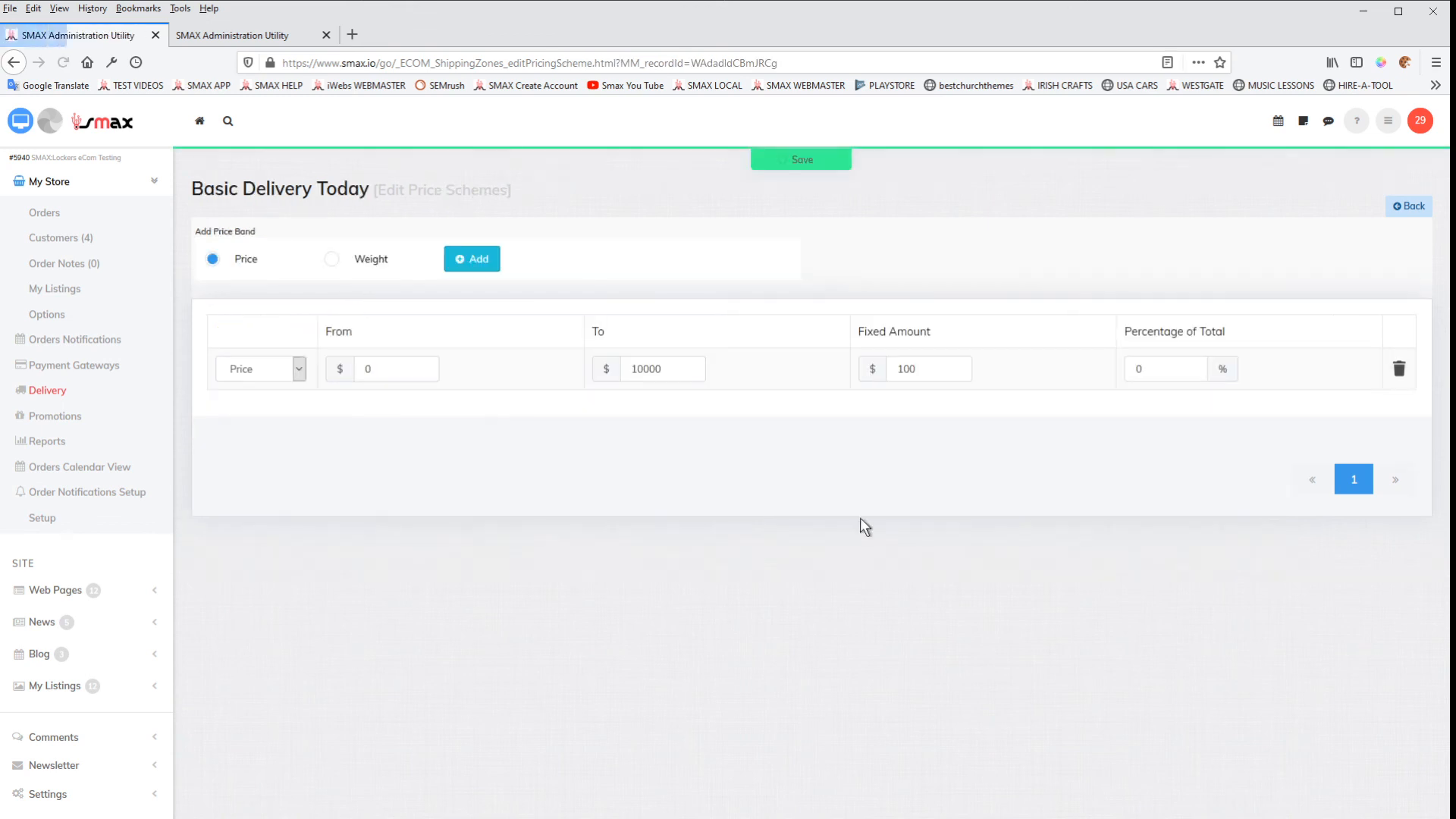
double_click(927, 369)
text(0)
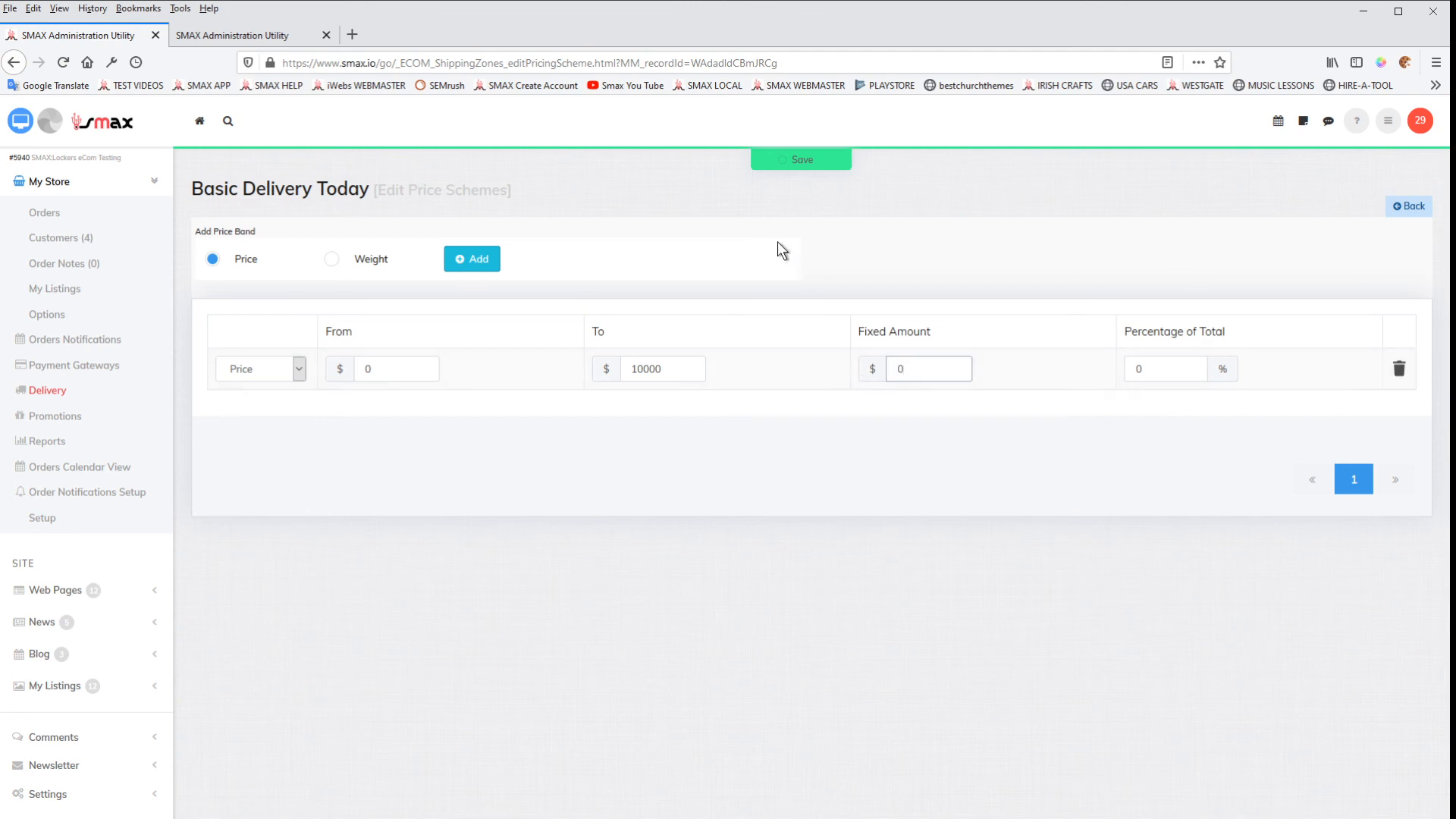
click(782, 160)
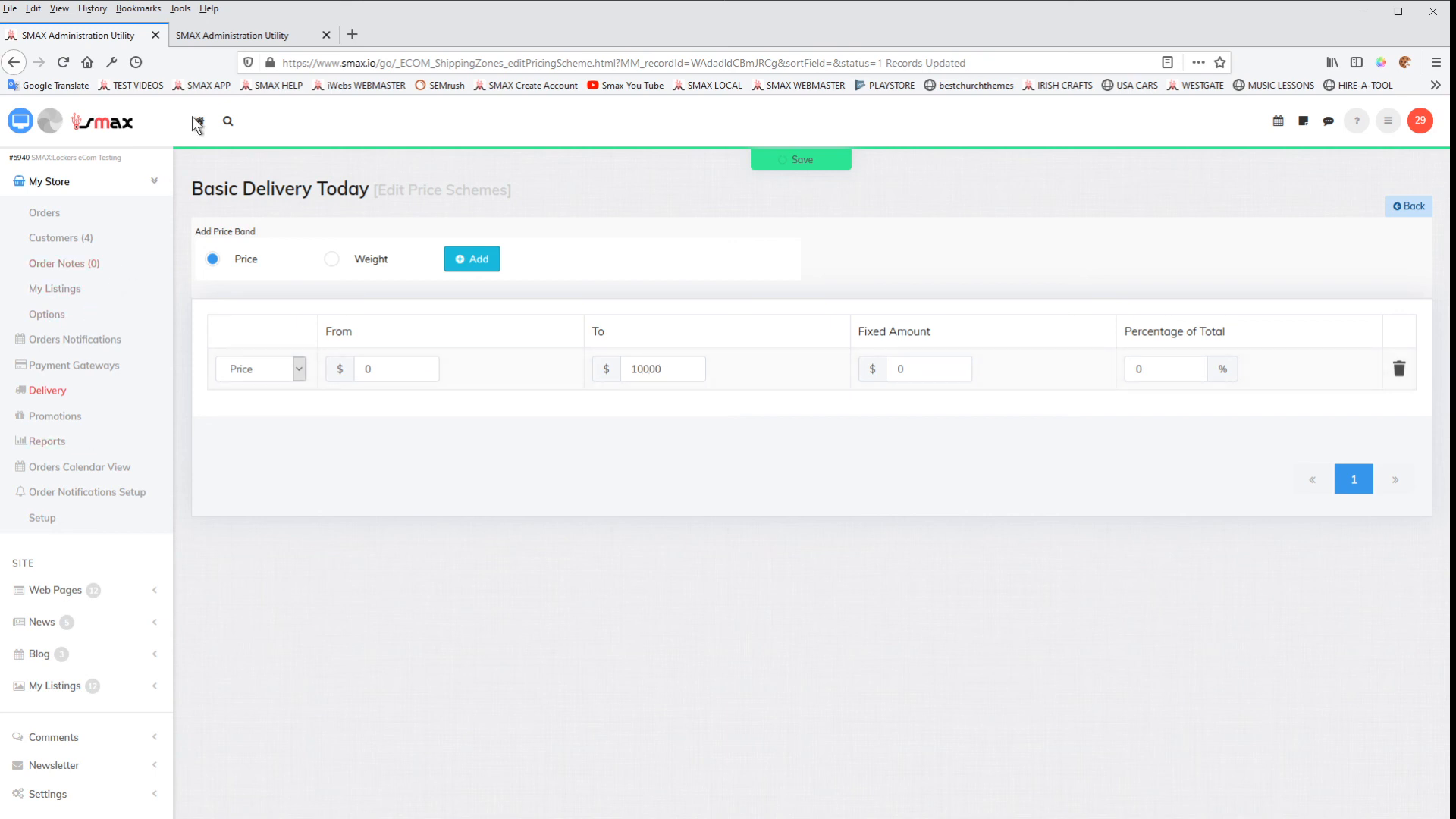
click(232, 36)
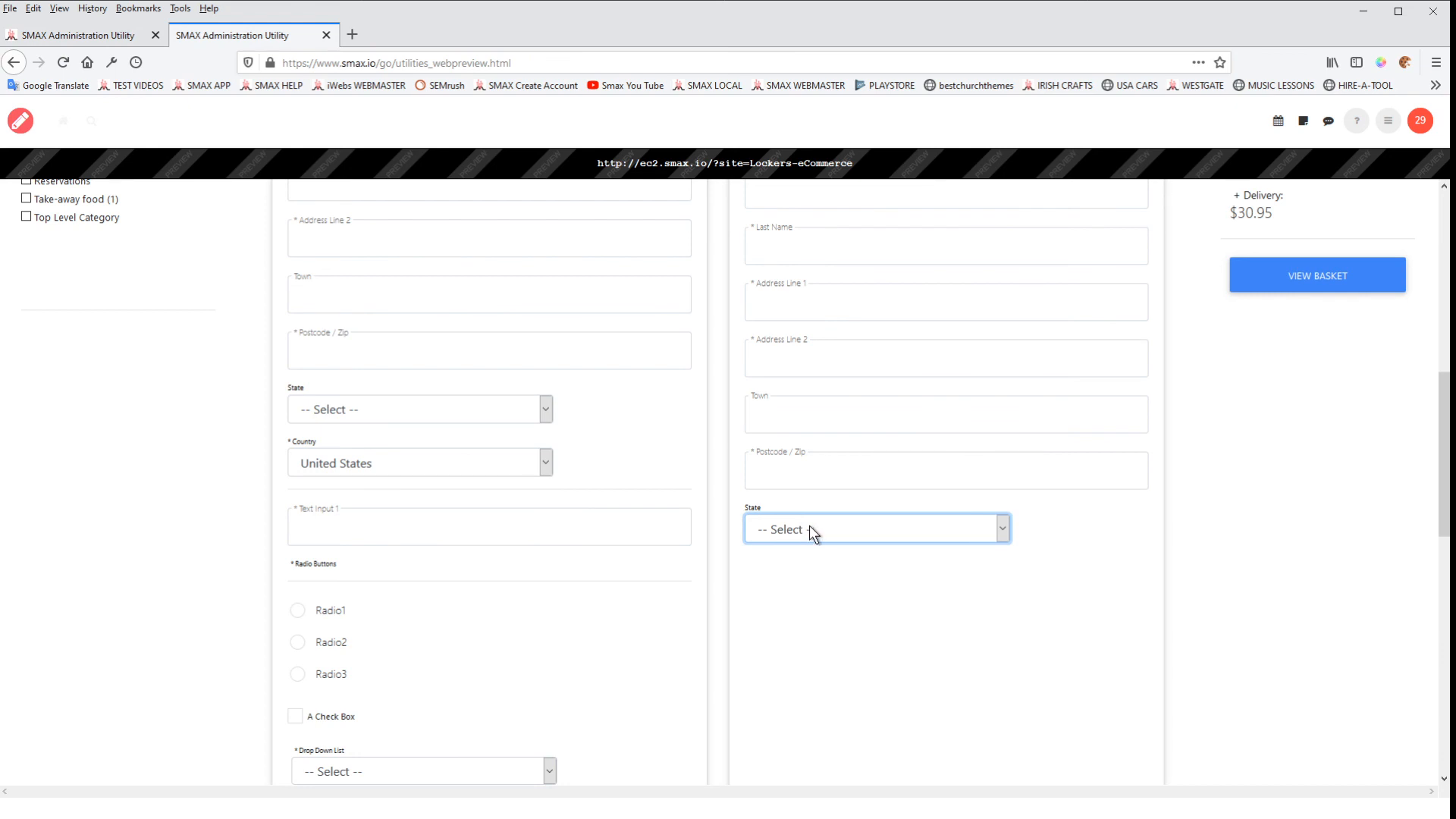